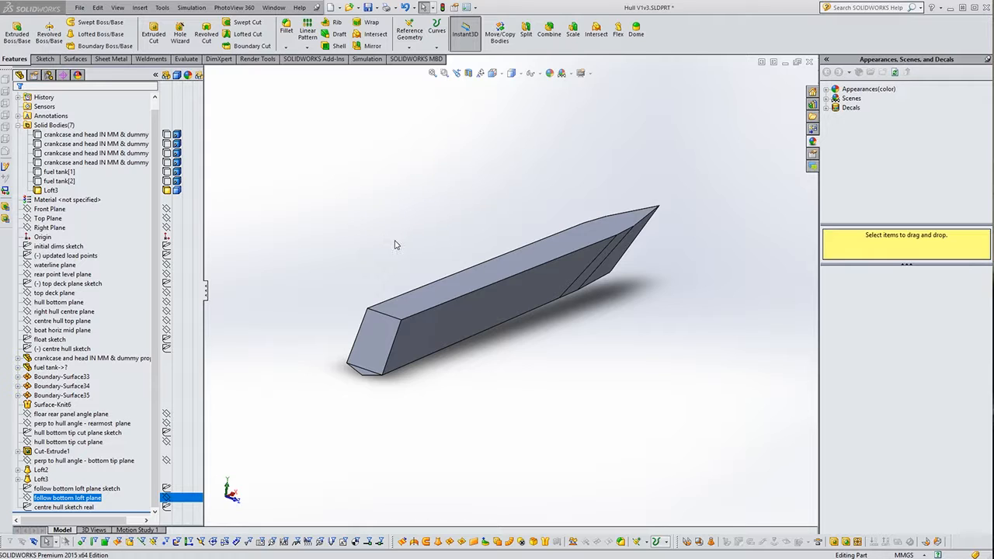
Step: Inspect the hull body from several angles, dismiss the unsaved-document notification, and finish with a straight side view
middle_drag(484, 226, 506, 288)
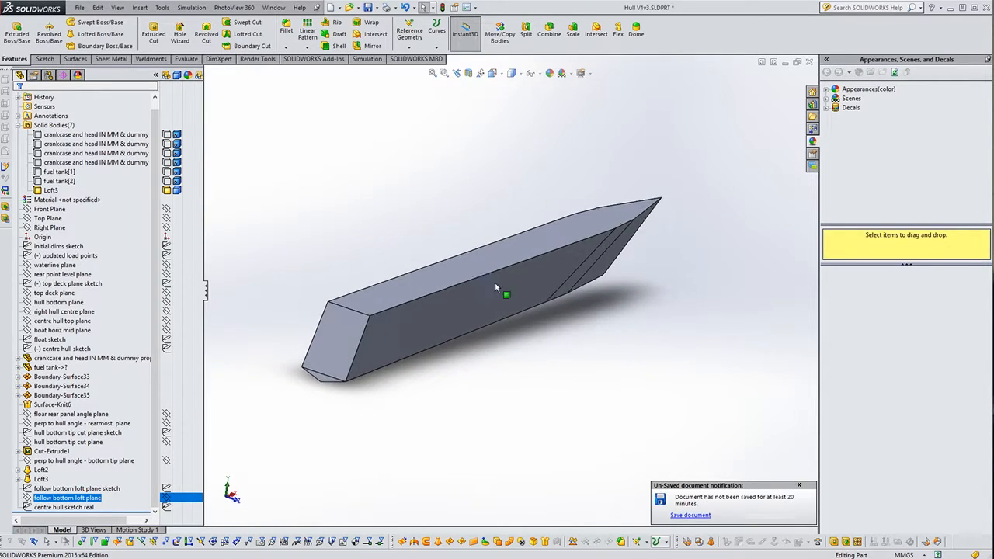
click(800, 487)
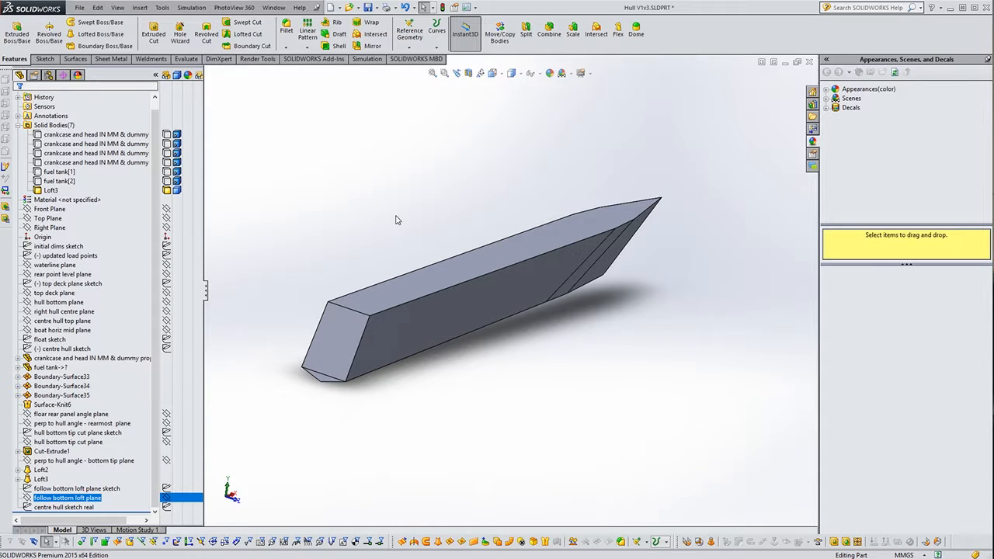
middle_drag(644, 308, 514, 397)
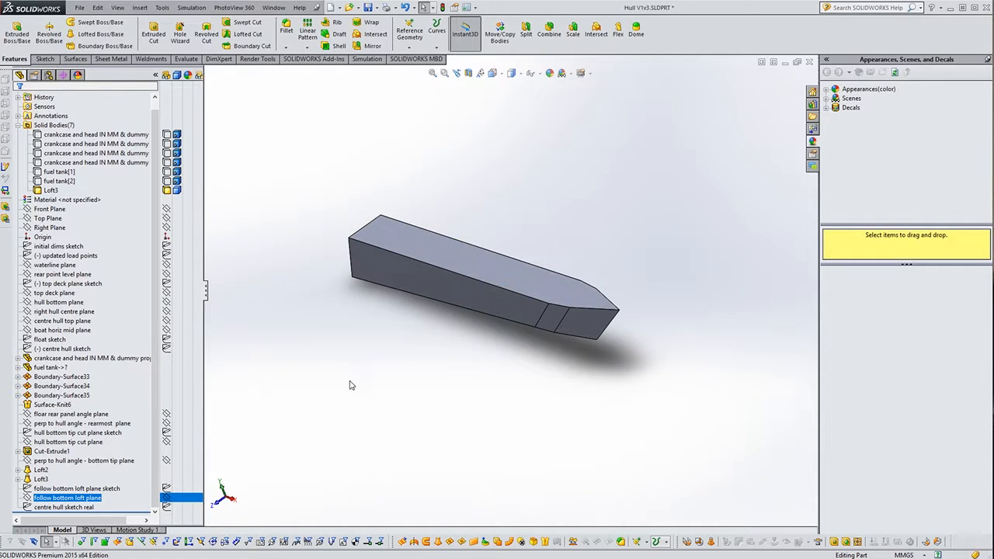
middle_drag(349, 384, 341, 342)
key(Escape)
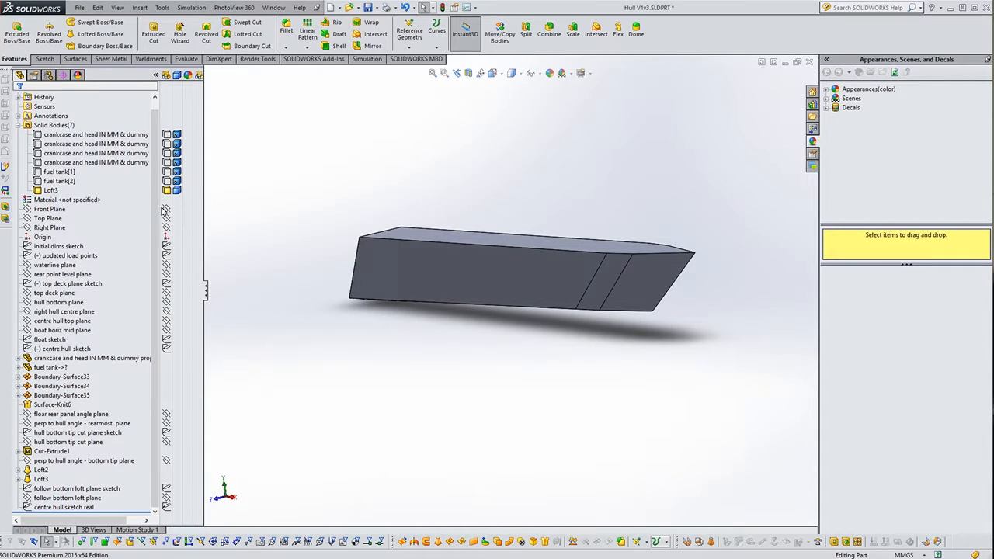
click(221, 502)
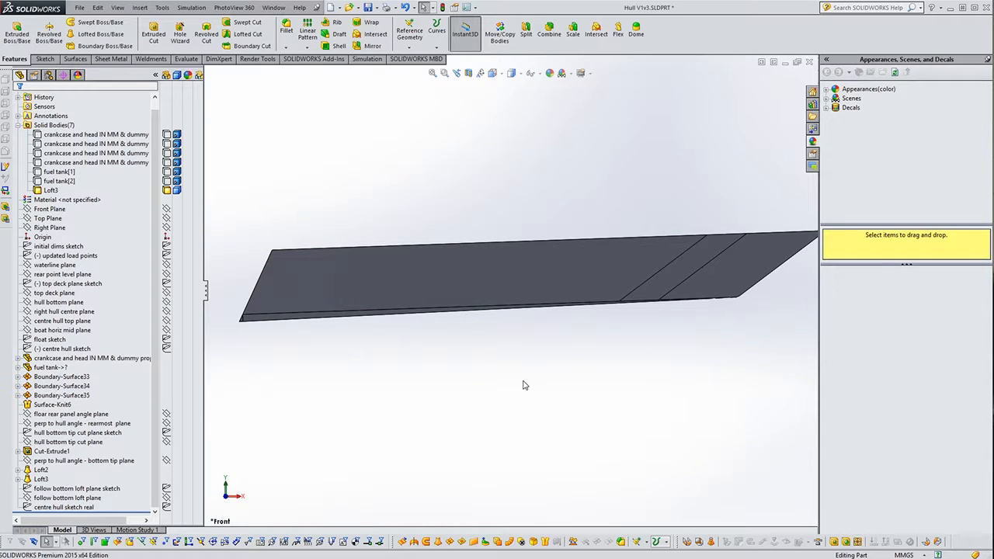
key(shift+Right)
key(shift+Right)
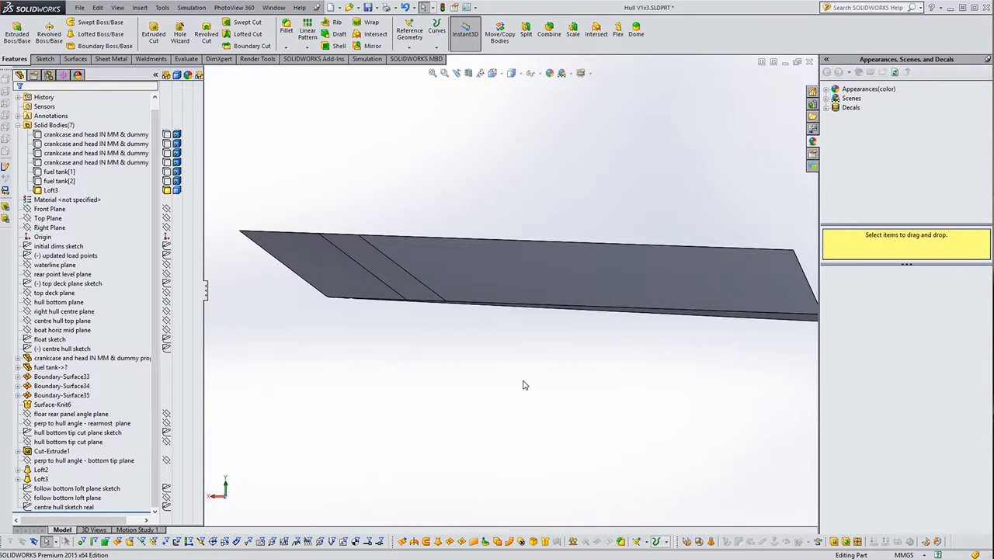
scroll(389, 372, up, 2)
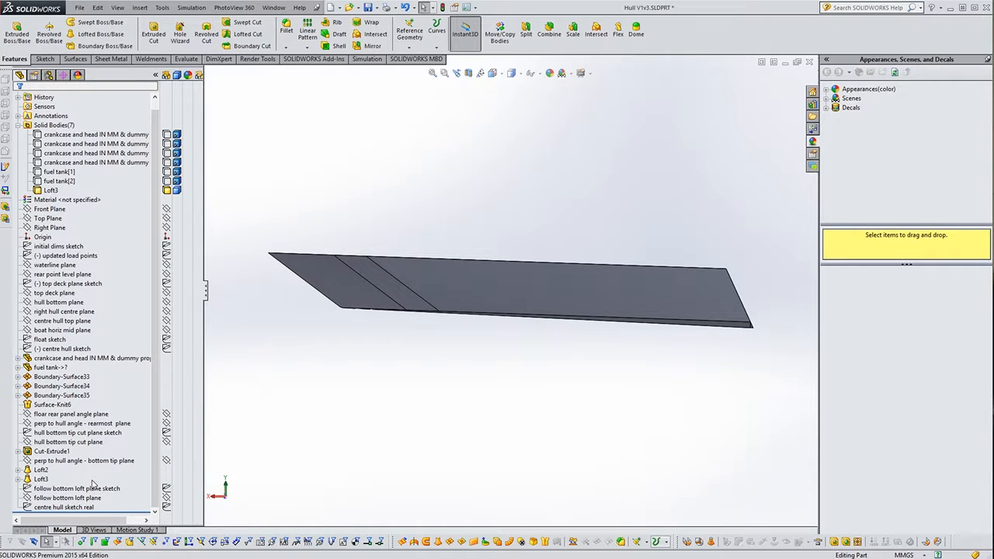
Step: Display the Loft3 body in wireframe and show the centre hull sketch inside it
click(178, 190)
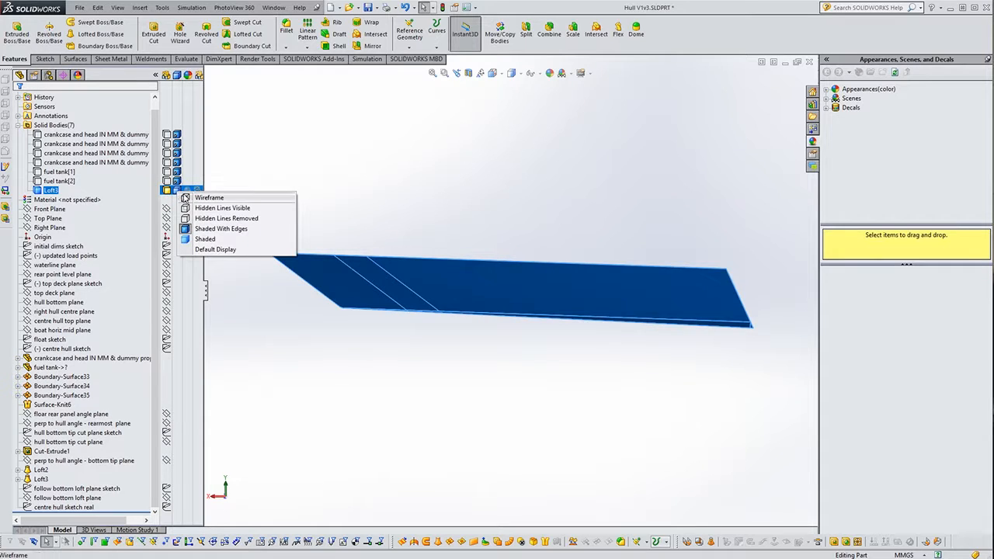
click(214, 192)
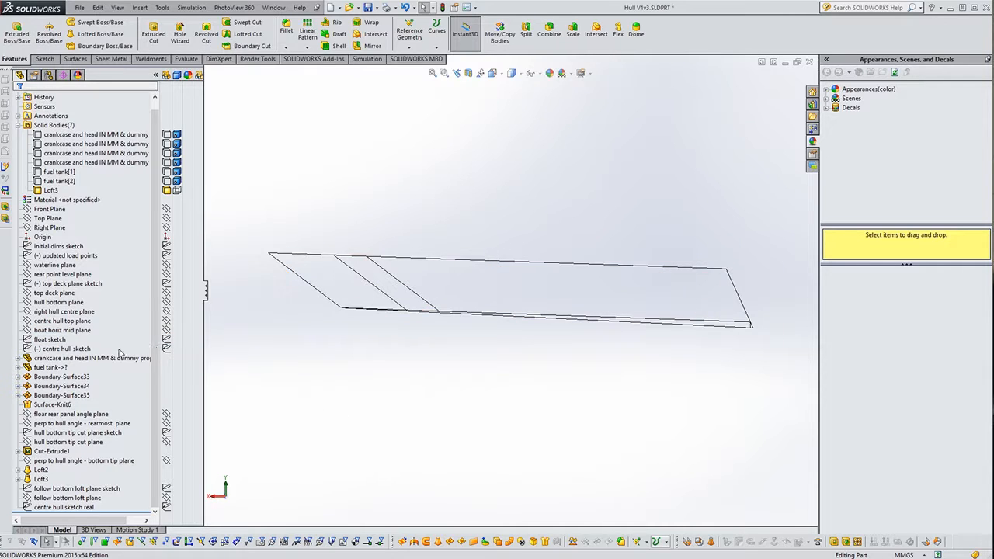
click(58, 350)
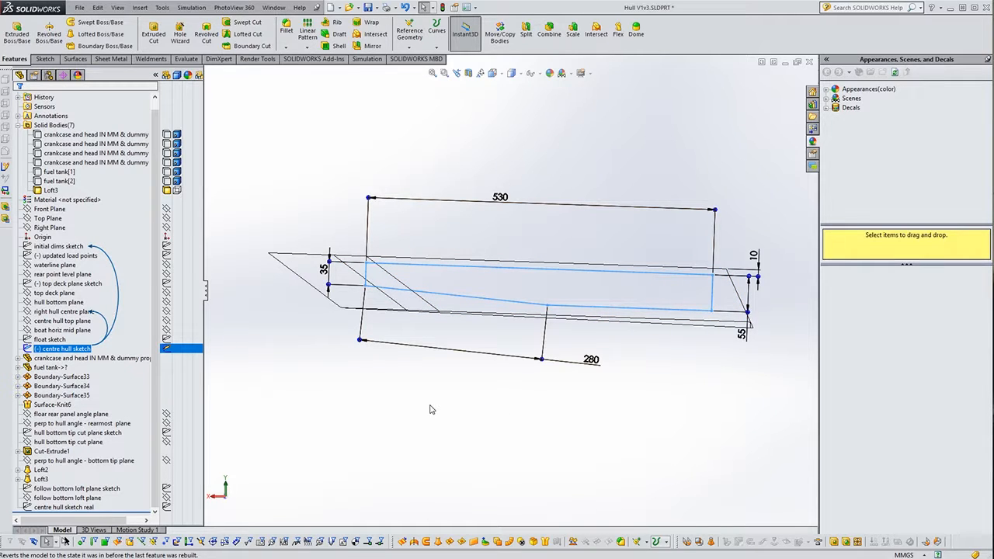
click(263, 369)
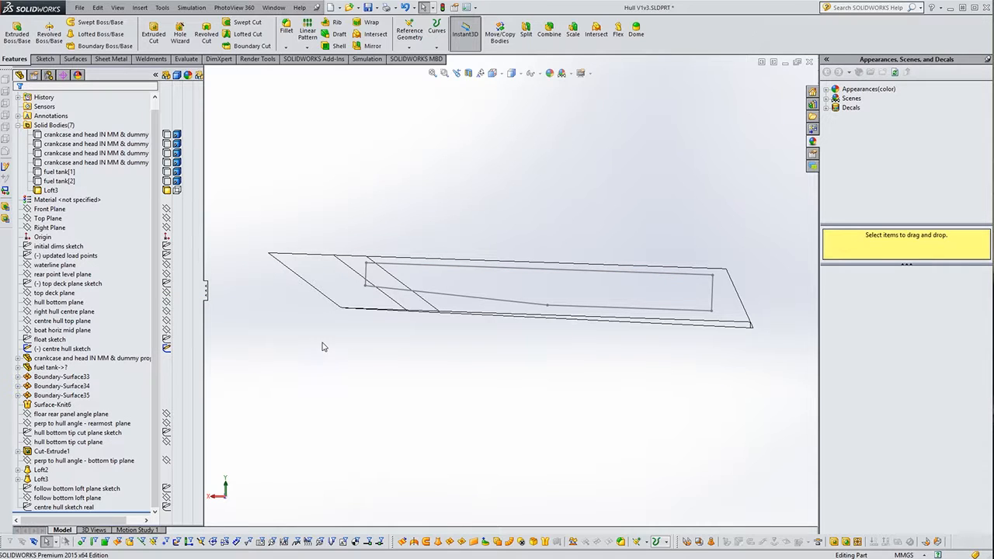
Step: Show the right hull centre plane, examine how it runs through the hull, and hide it again
middle_drag(314, 344, 373, 423)
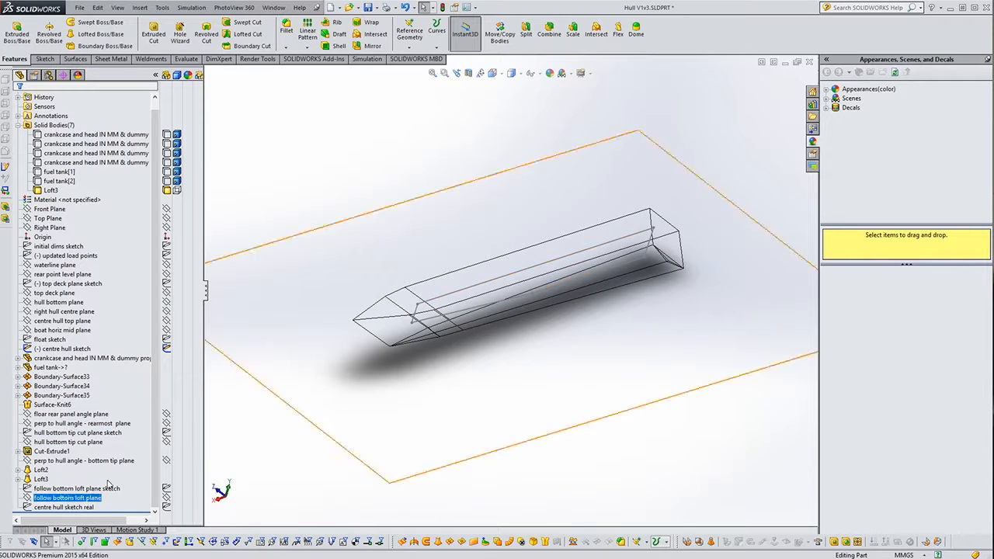
click(63, 433)
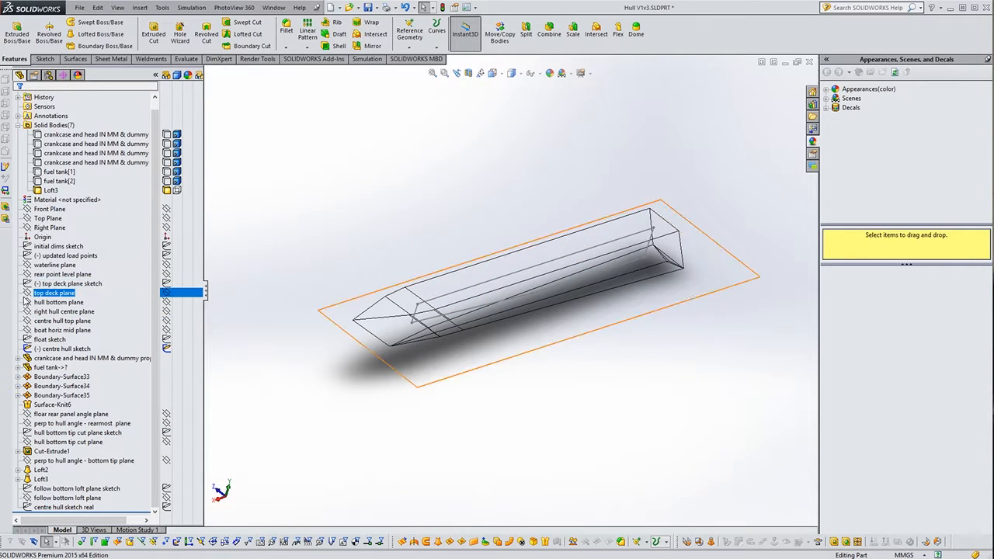
click(62, 312)
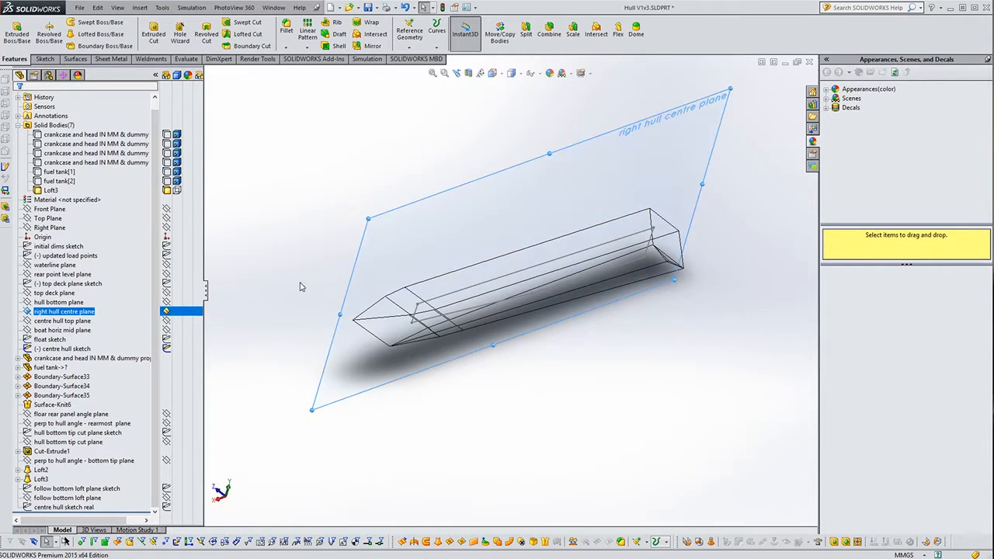
middle_drag(310, 290, 334, 298)
key(Escape)
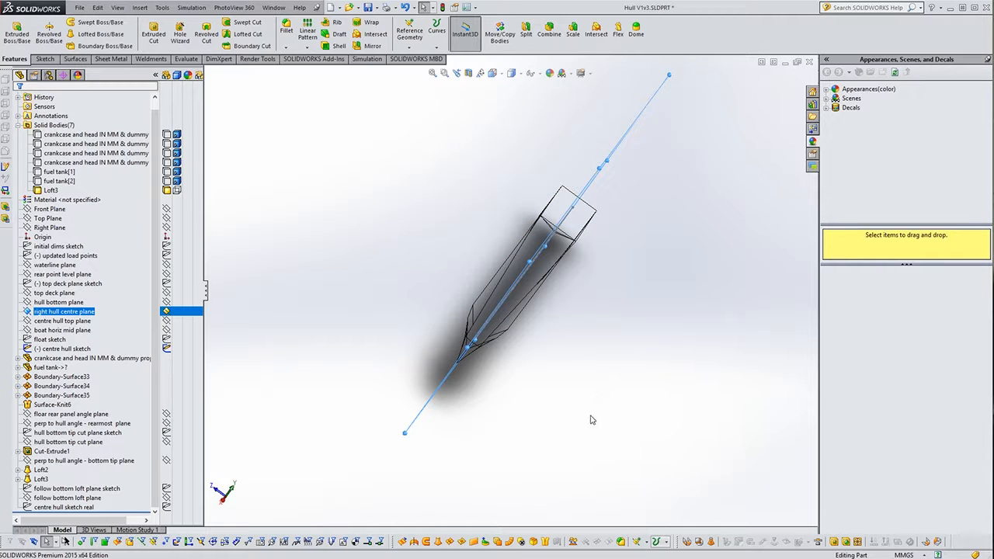
middle_drag(583, 420, 590, 464)
click(275, 355)
middle_drag(333, 363, 377, 363)
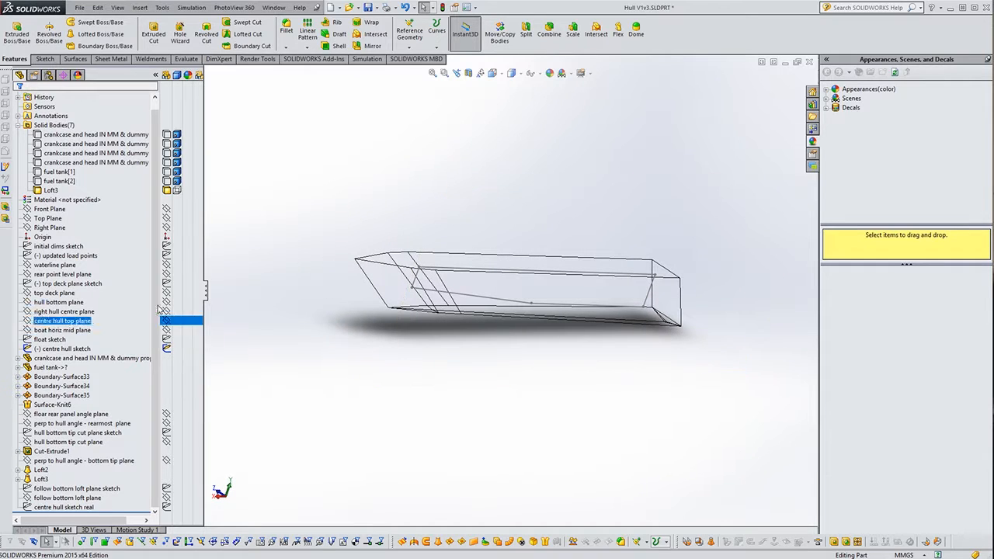
Step: Show the centre hull sketch real, open it for editing, and view it flat from the side with the bow pointing left
click(62, 507)
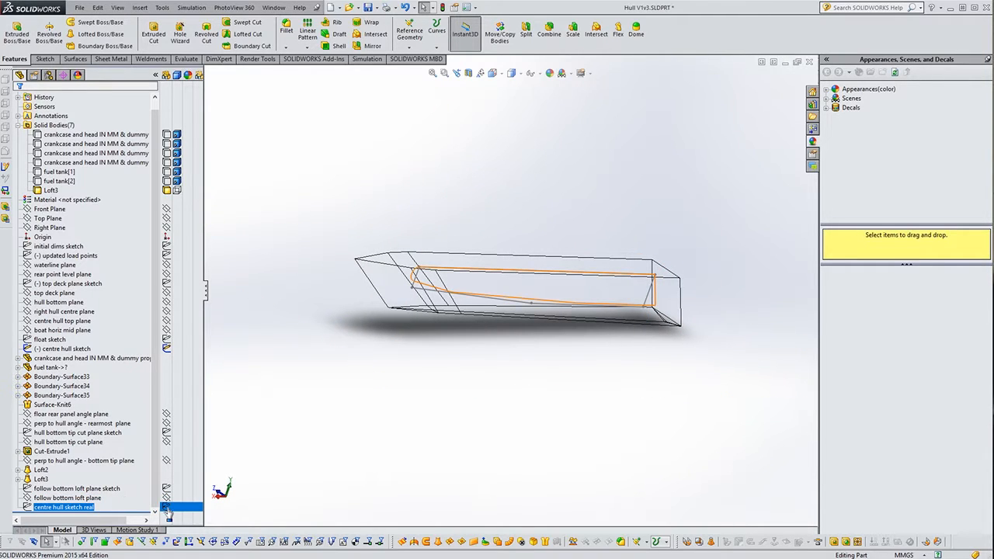
click(40, 507)
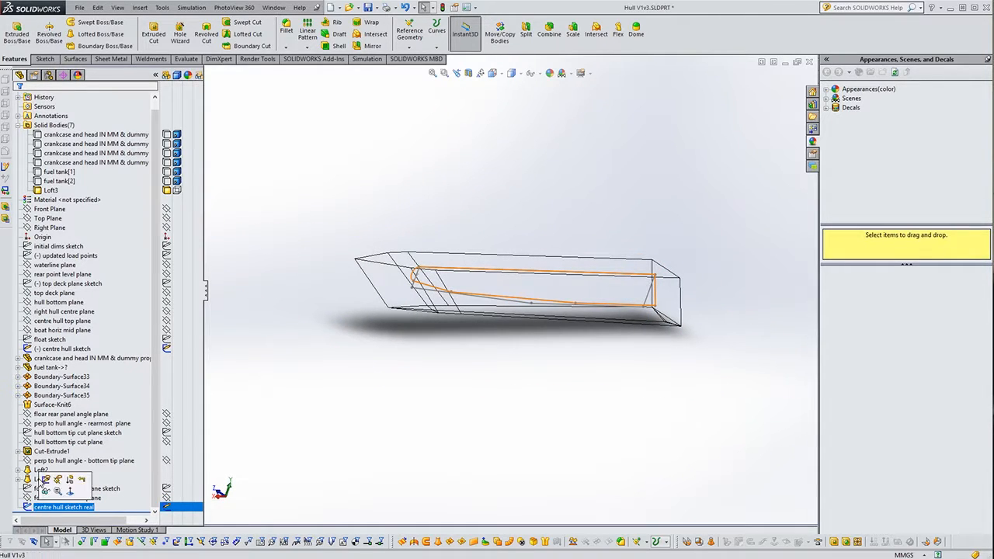
click(45, 481)
key(space)
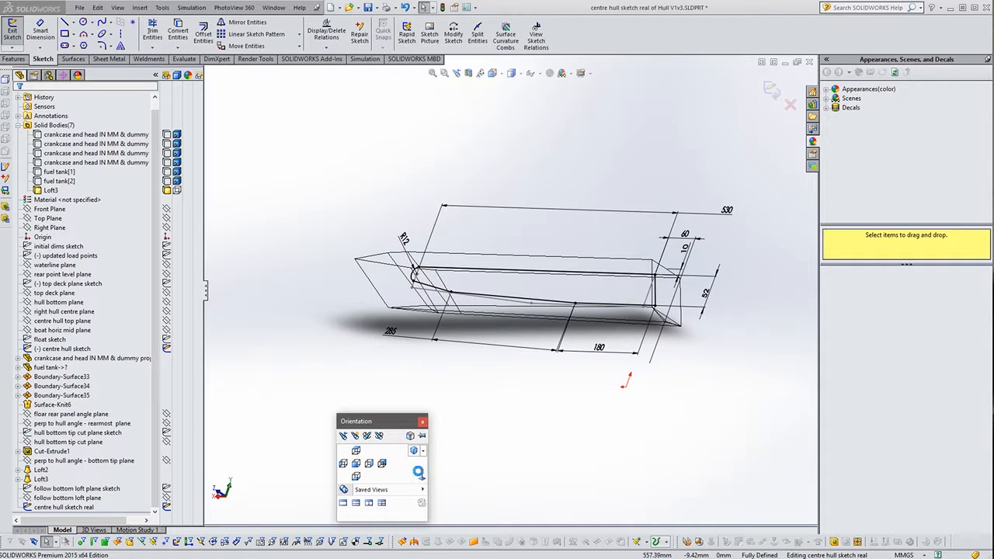
click(422, 477)
key(ctrl+8)
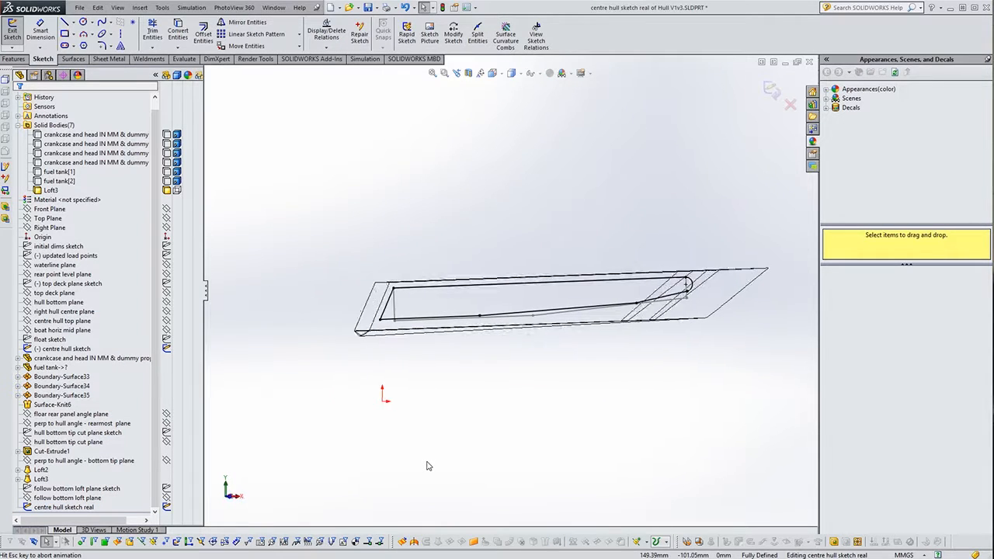
click(432, 73)
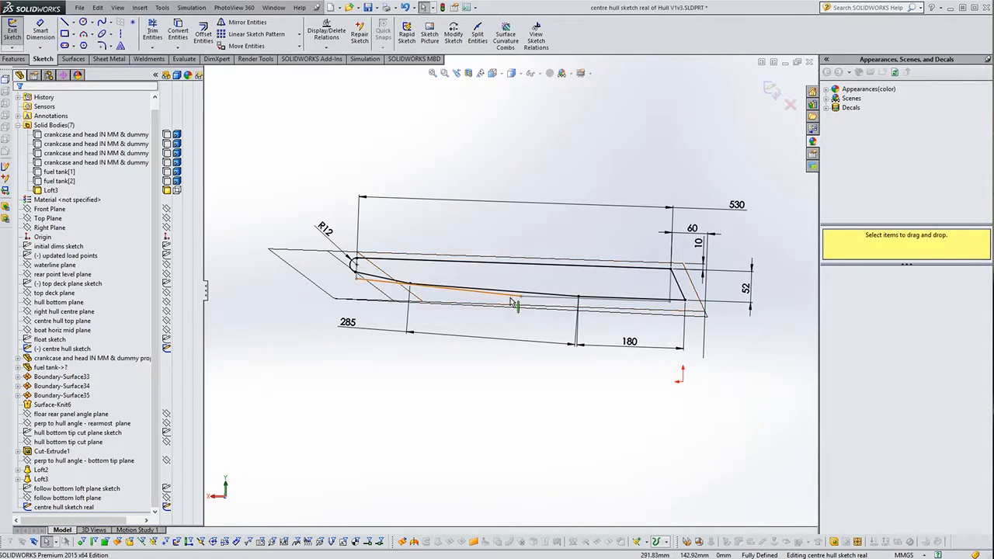
Step: Compare the profile's lower edge with the underlying centre hull sketch, and exit the sketch
scroll(542, 288, down, 5)
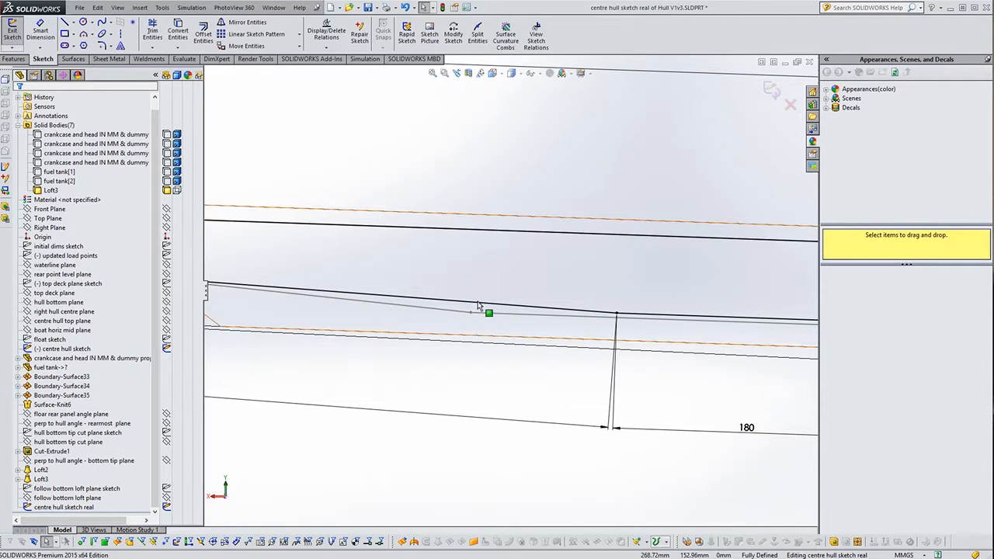
scroll(517, 350, up, 3)
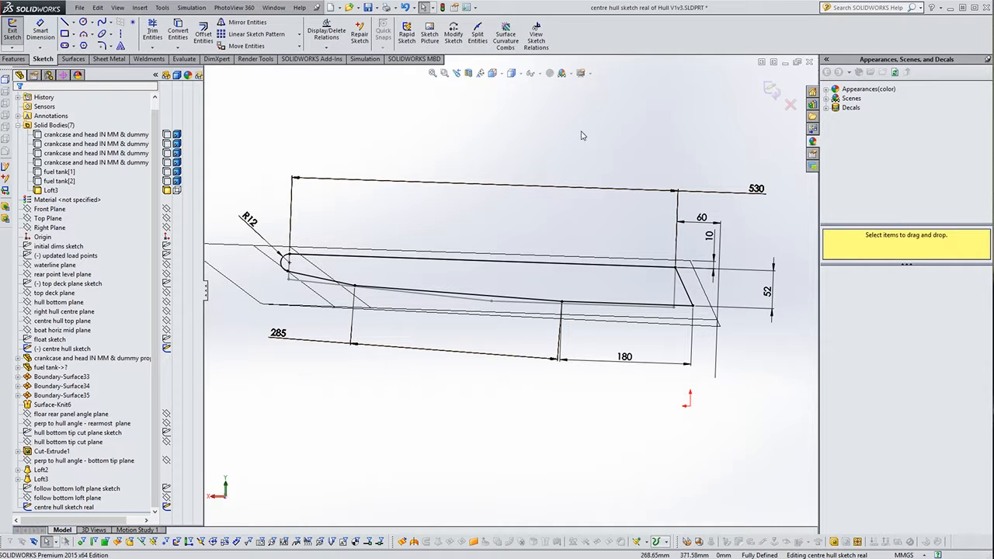
click(768, 92)
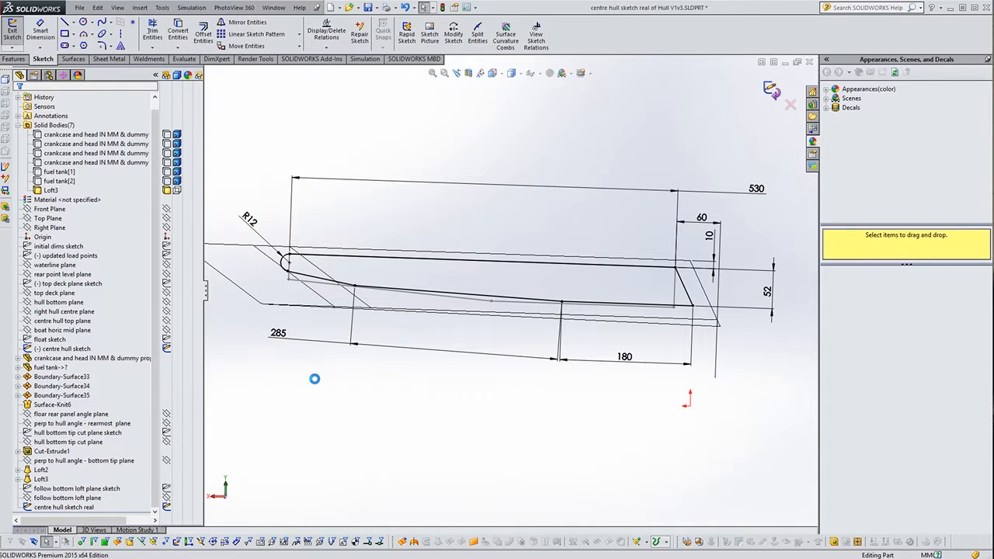
Step: Hide the old centre hull sketch and return the Loft3 body to Shaded With Edges display
click(166, 351)
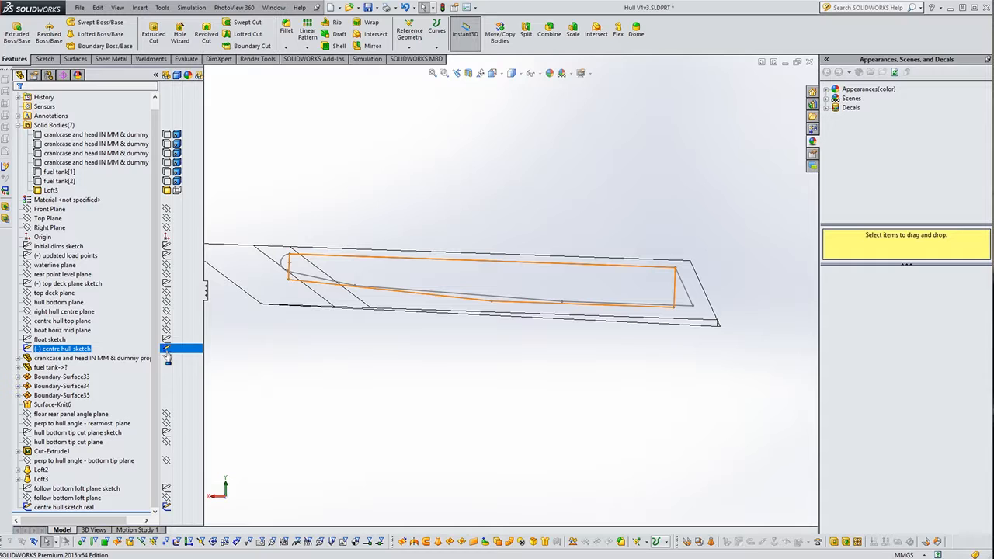
click(345, 390)
mouse_move(344, 362)
middle_down()
mouse_move(383, 402)
mouse_move(374, 402)
middle_up()
click(184, 192)
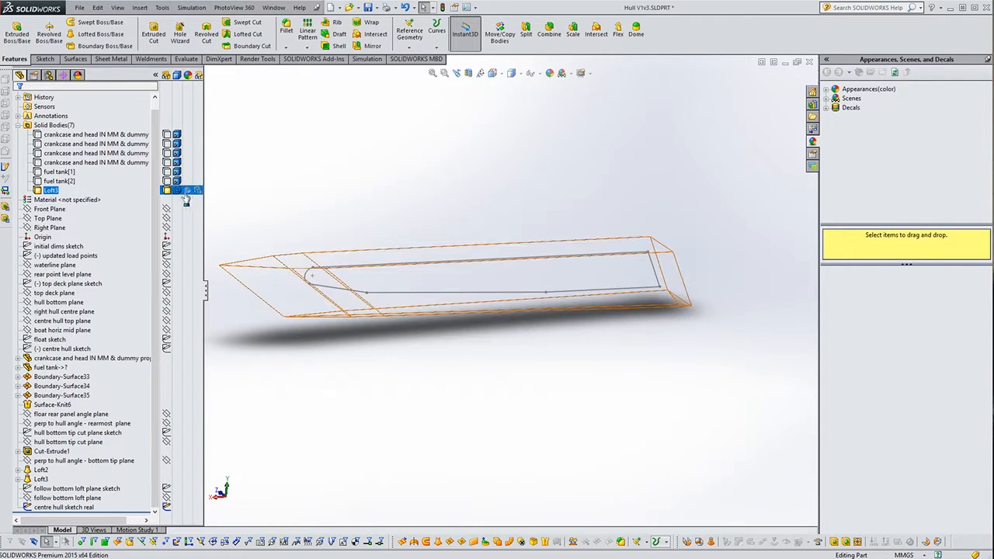
click(178, 194)
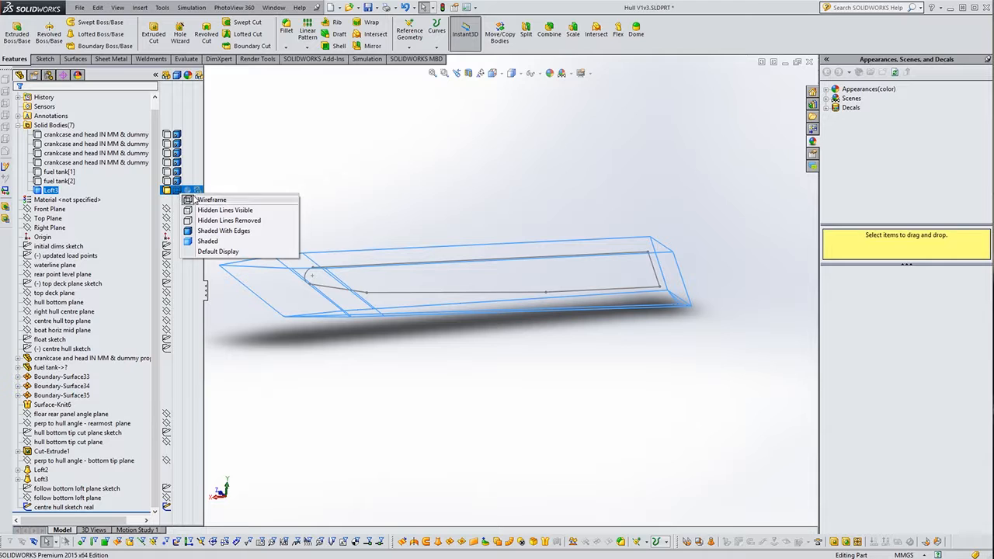
click(233, 244)
click(384, 361)
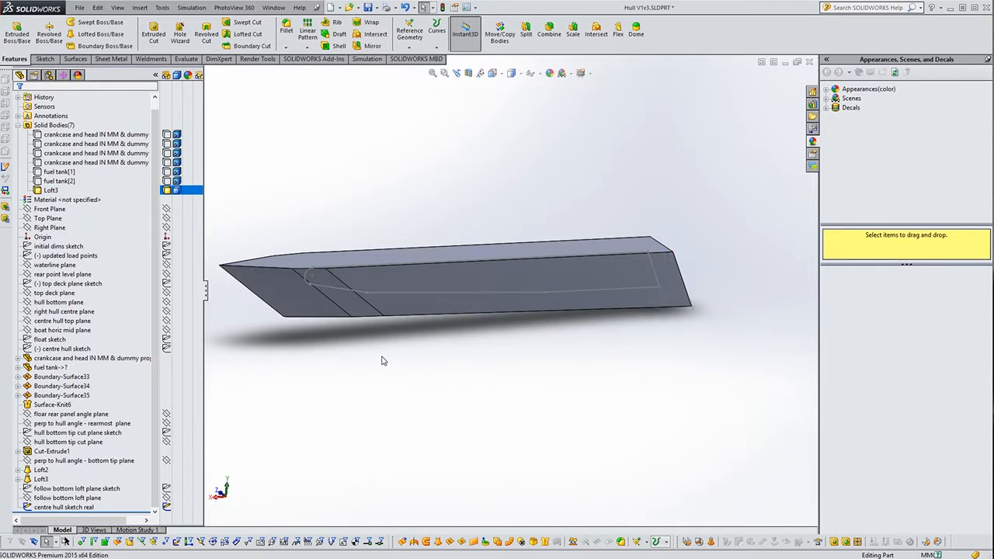
Step: Show the boat horiz mid plane and view its position alongside the hull
click(53, 507)
click(53, 507)
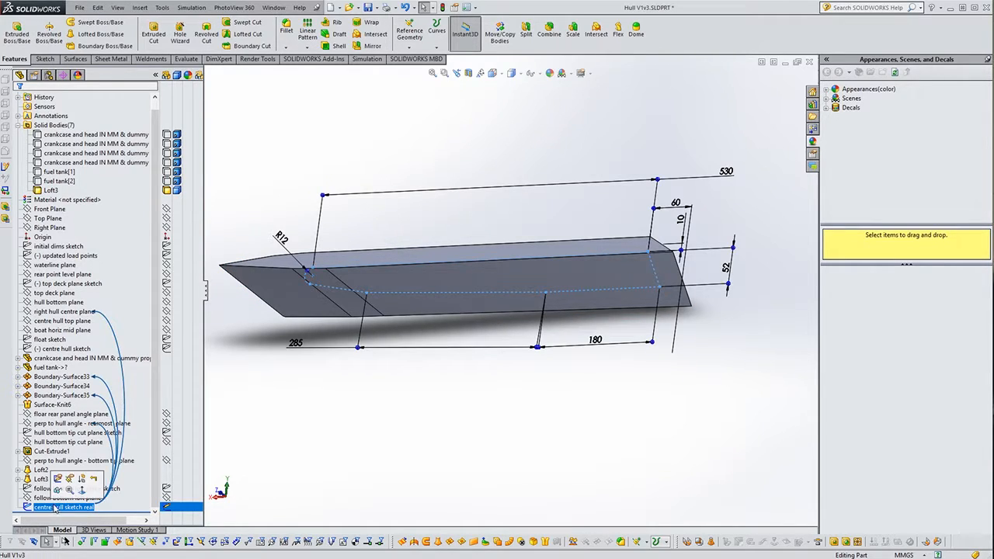
ctrl+click(36, 490)
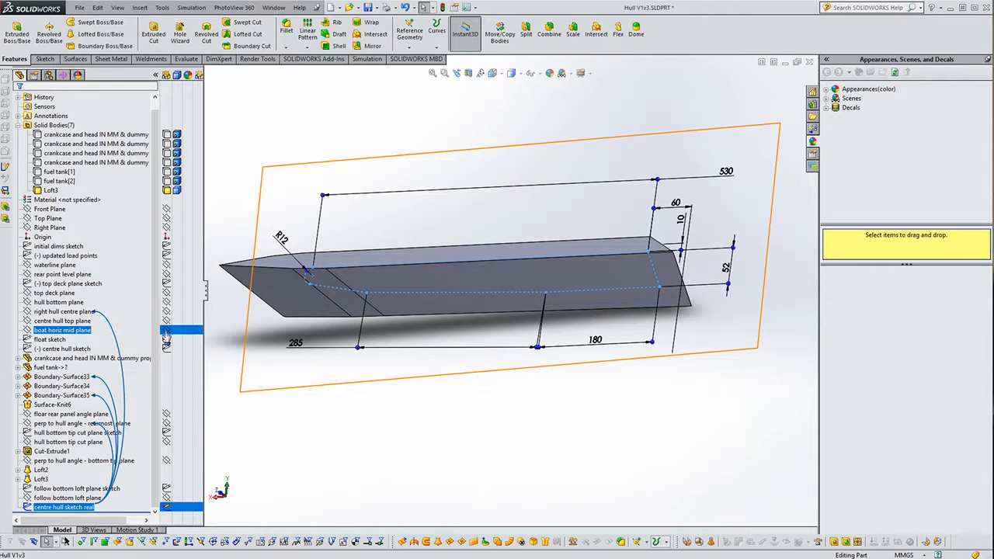
click(440, 334)
mouse_move(440, 334)
middle_down()
mouse_move(466, 339)
mouse_move(498, 404)
mouse_move(484, 392)
mouse_move(479, 355)
mouse_move(496, 370)
mouse_move(436, 353)
middle_up()
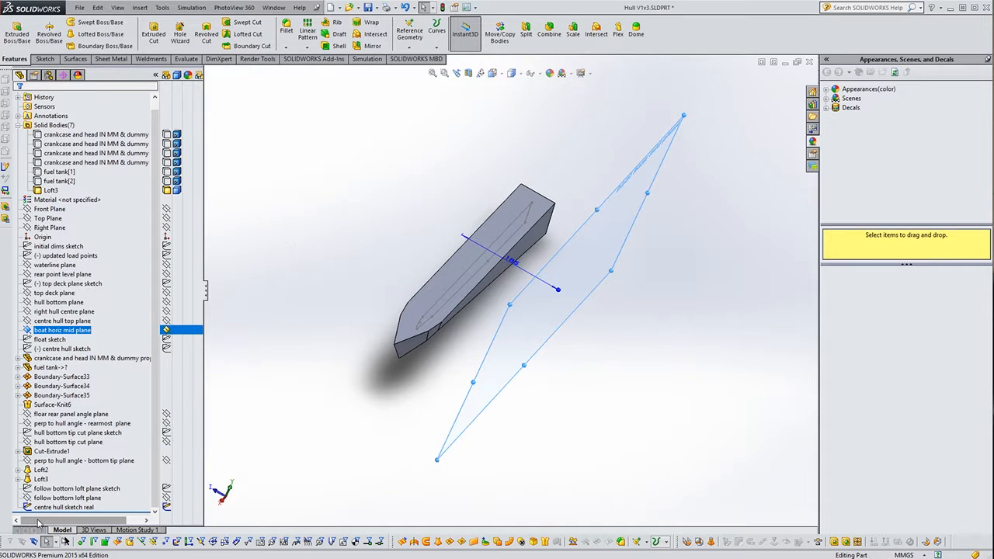
Step: Extrude the centre hull sketch real as a boss up to the boat horiz mid plane, without merging the result
click(64, 507)
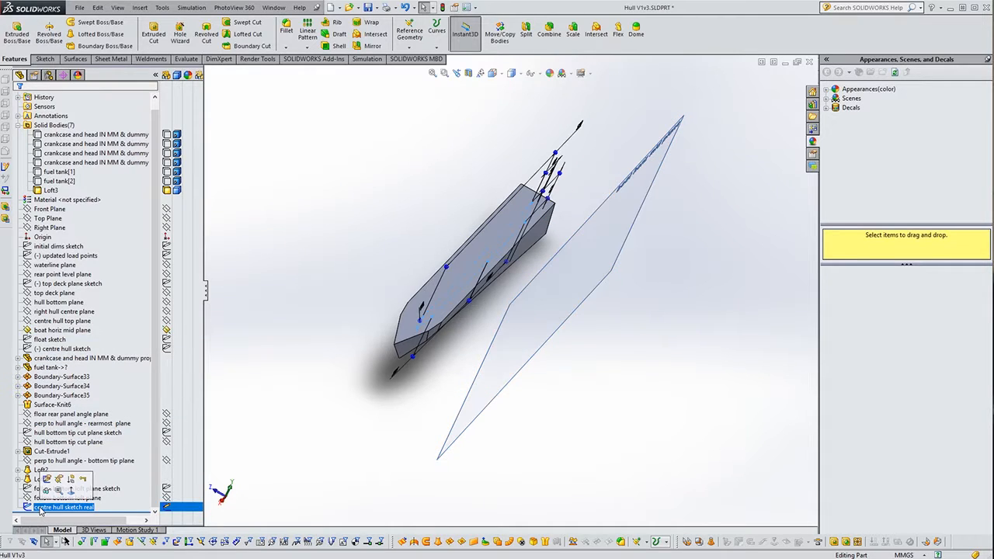
click(17, 32)
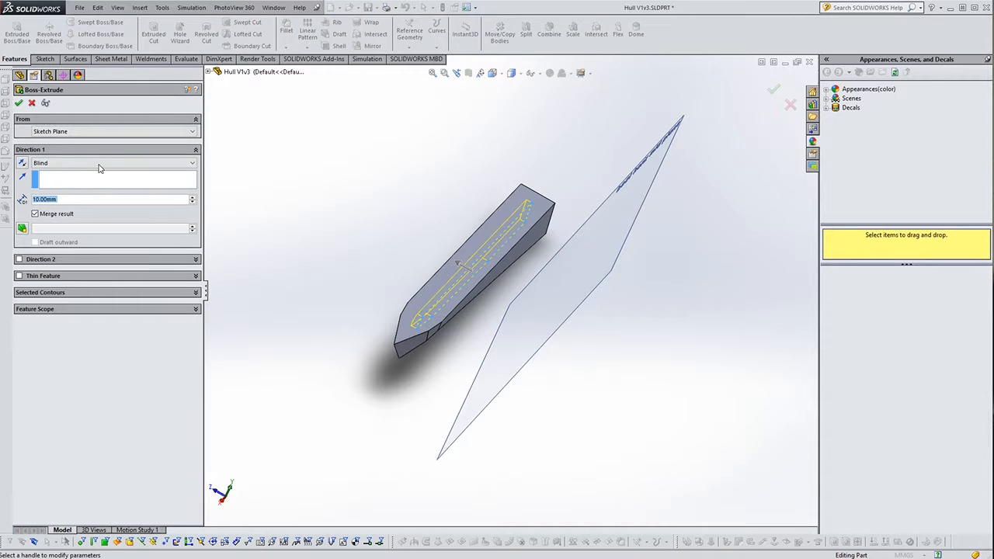
click(116, 164)
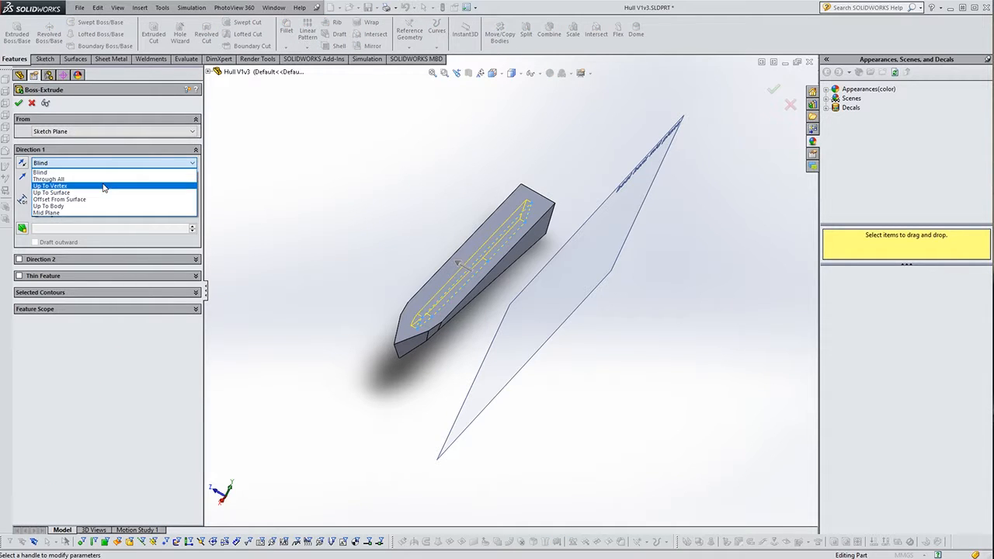
click(101, 192)
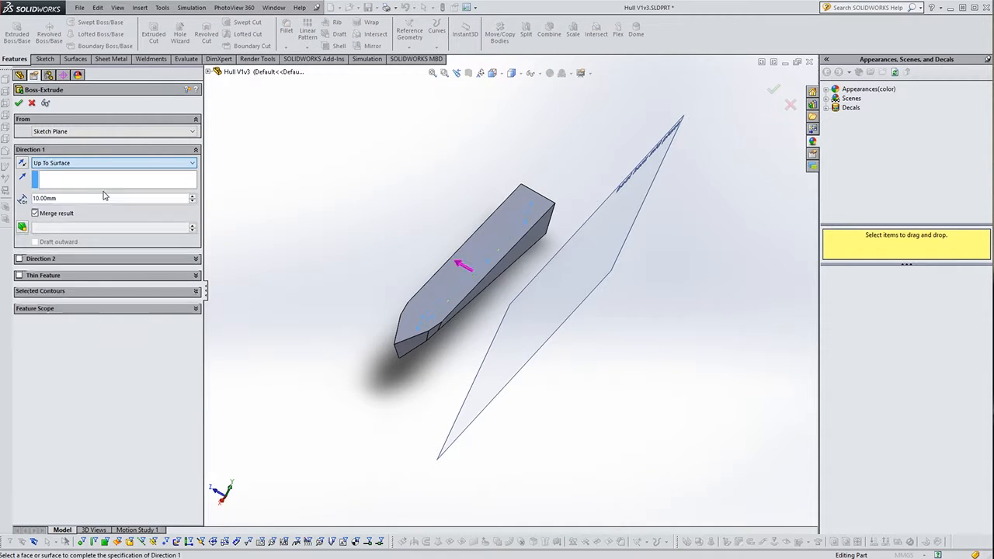
click(628, 240)
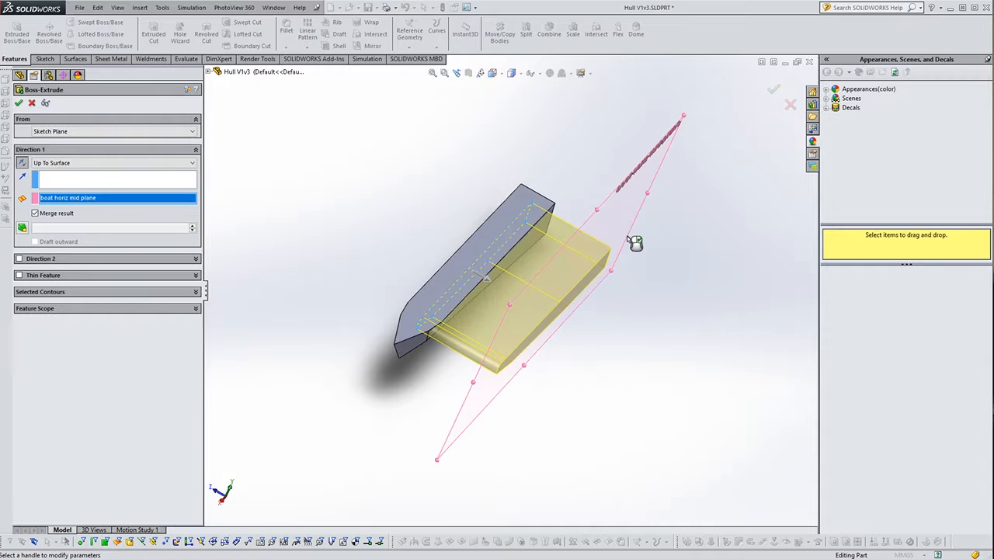
click(34, 213)
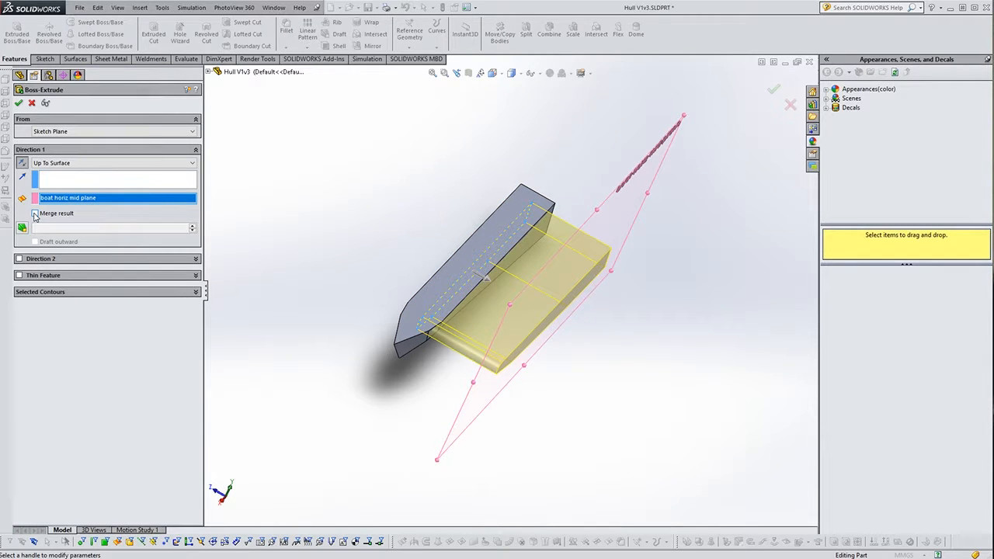
click(19, 103)
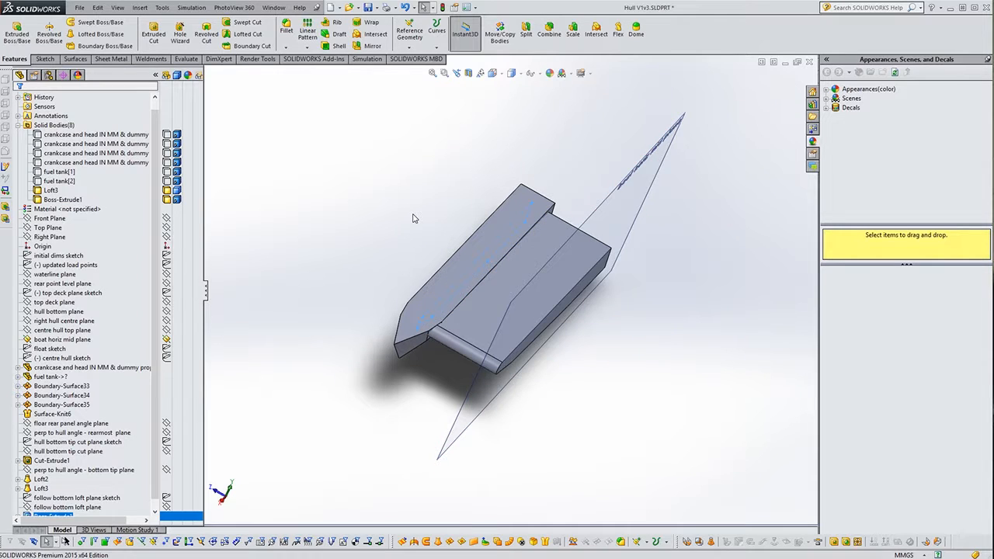
Step: Hide the boat horiz mid plane and the centre hull sketch real, and view the extruded centre section from several sides
middle_drag(563, 399, 497, 365)
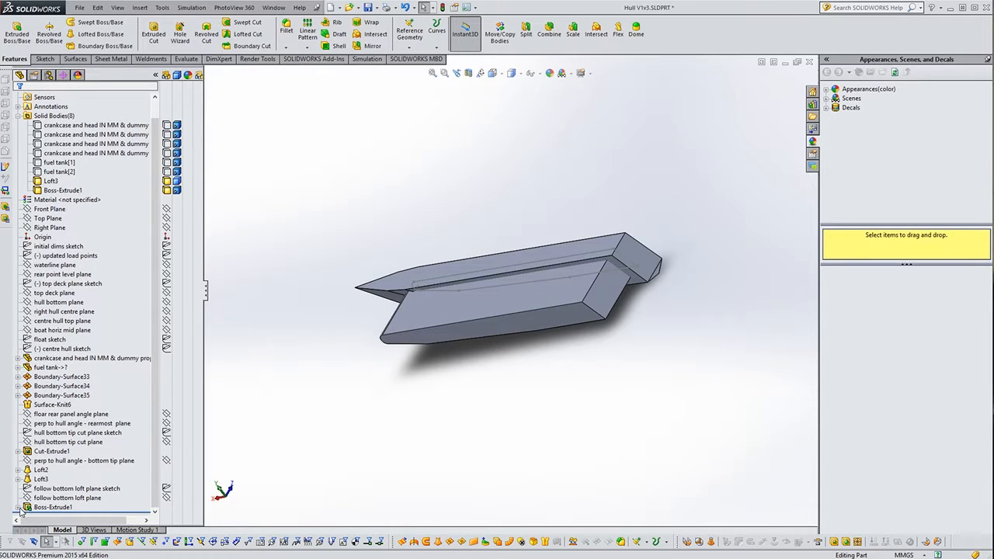
click(19, 507)
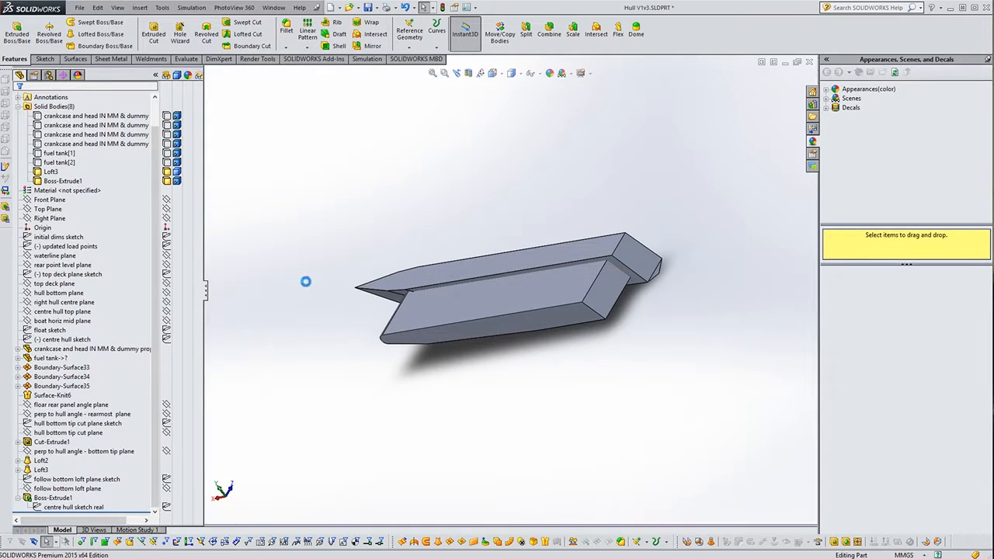
middle_drag(305, 281, 454, 451)
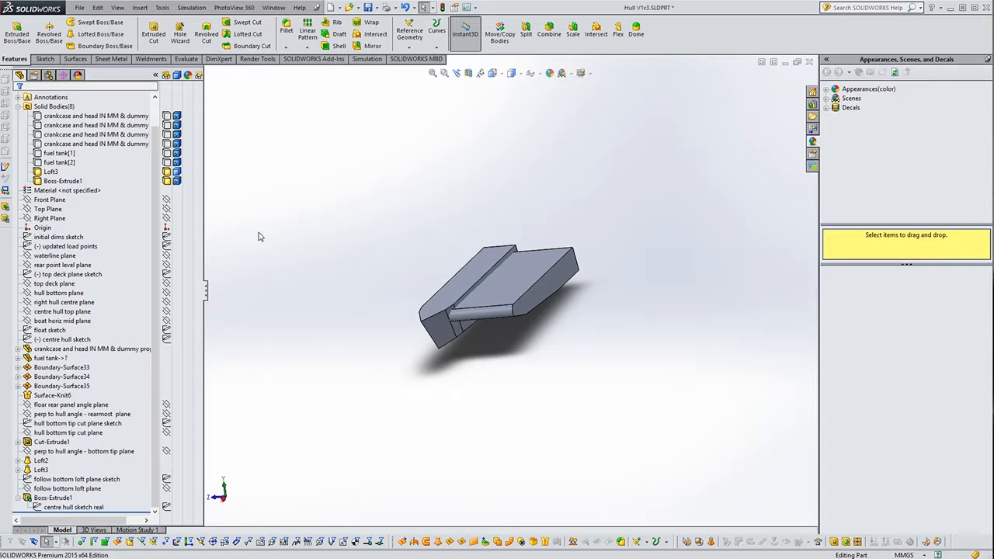
Step: Display the Loft3 body as wireframe and examine where the extruded centre section overlaps it
click(177, 178)
click(214, 179)
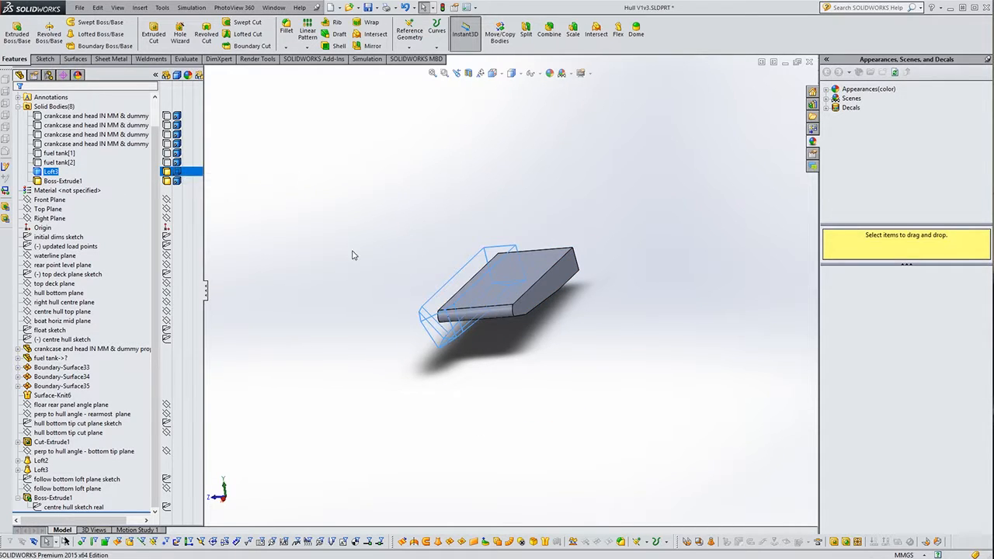
middle_drag(353, 255, 377, 253)
middle_drag(522, 302, 498, 320)
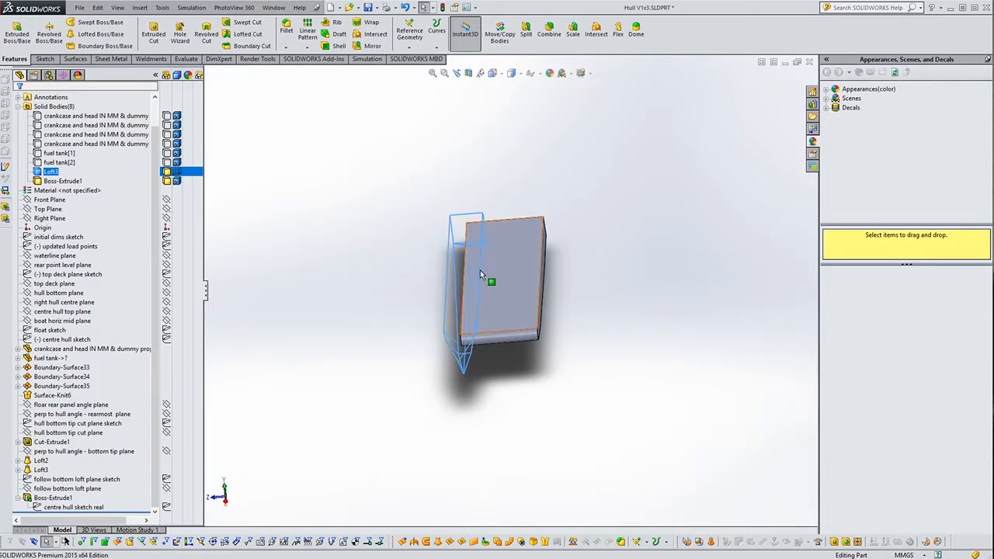
middle_drag(468, 273, 409, 306)
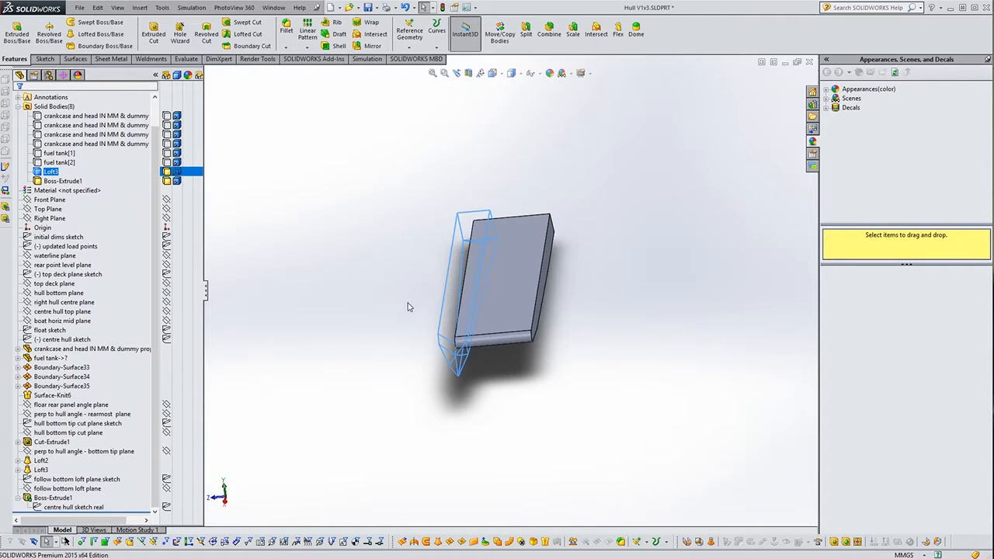
Step: Intersect the Loft3 and Boss-Extrude1 bodies, keeping all regions as separate bodies with Merge result off
click(596, 34)
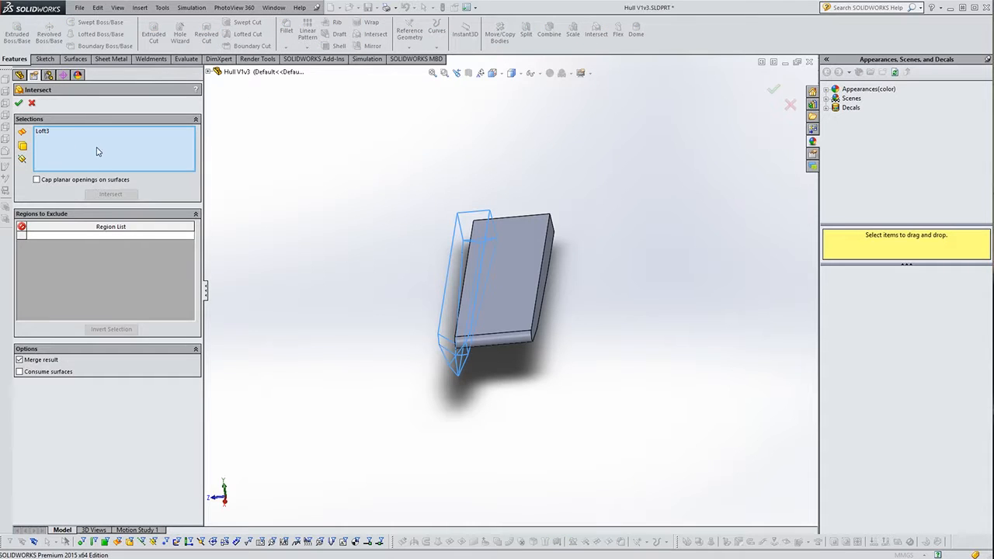
click(520, 259)
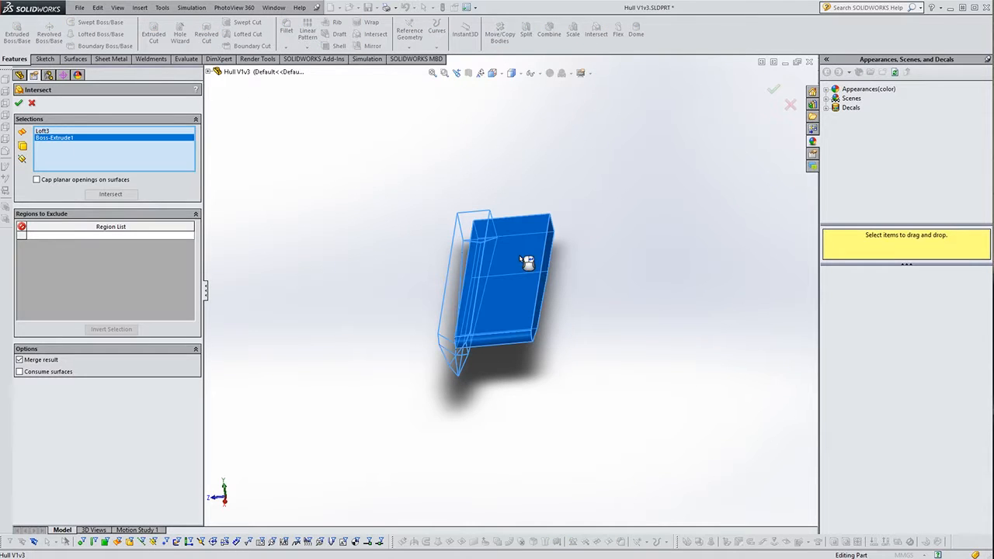
click(98, 198)
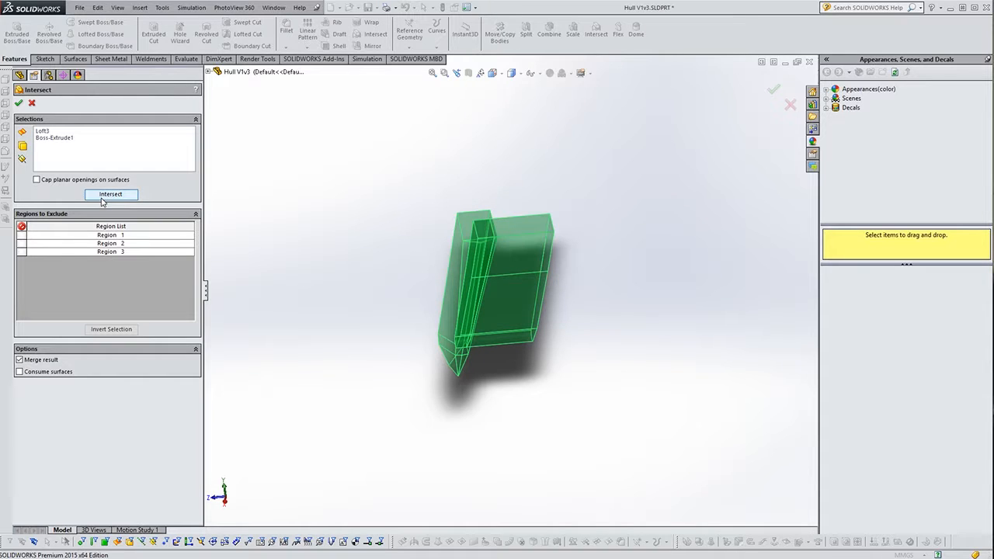
click(69, 238)
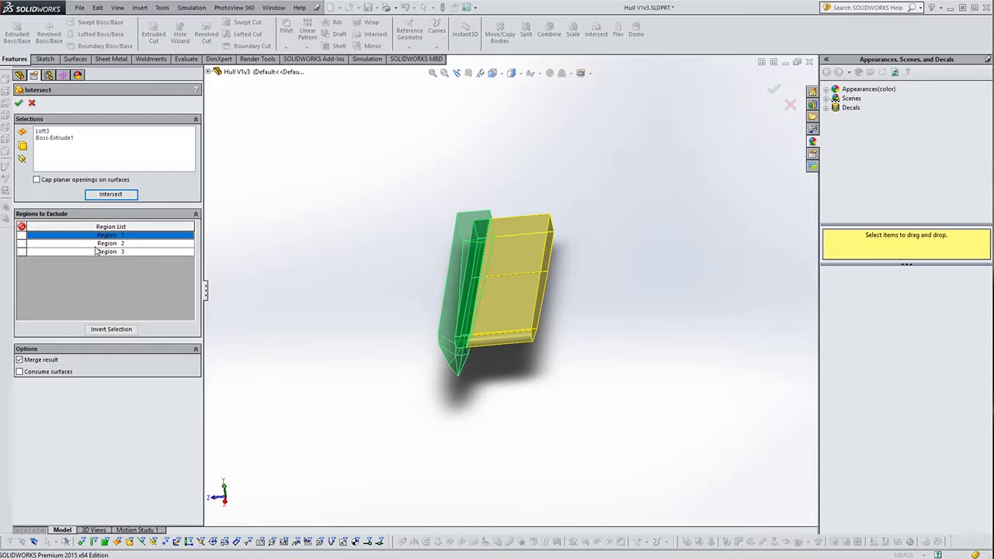
click(96, 245)
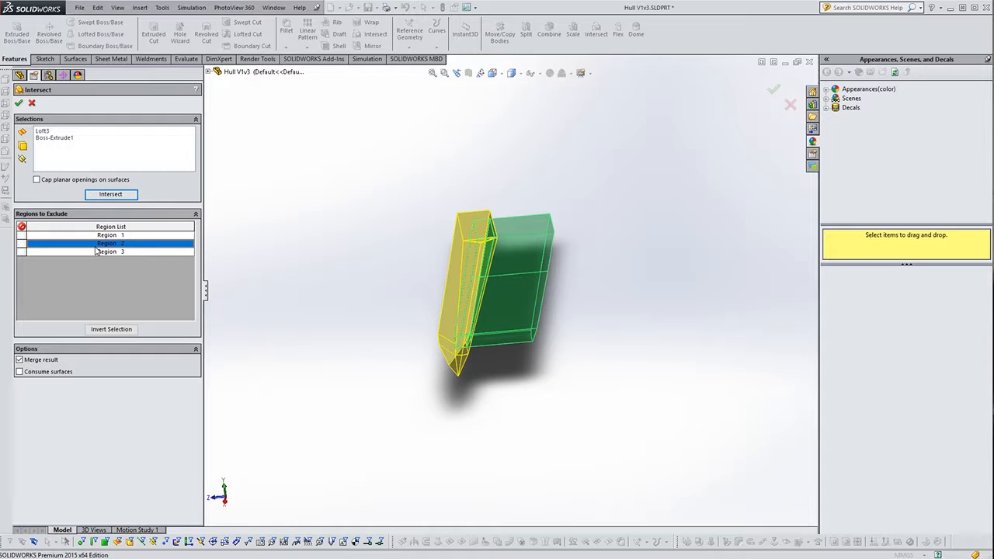
click(101, 251)
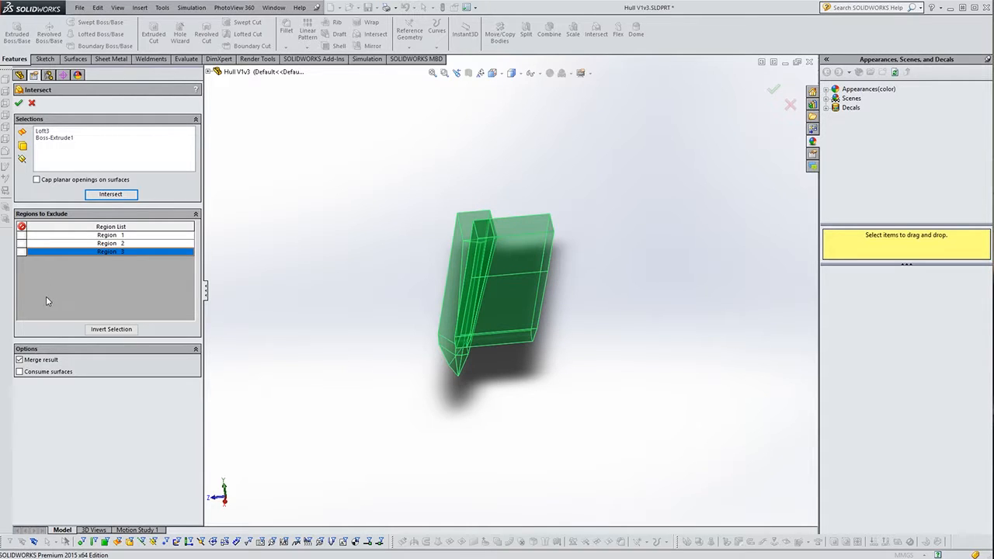
click(20, 359)
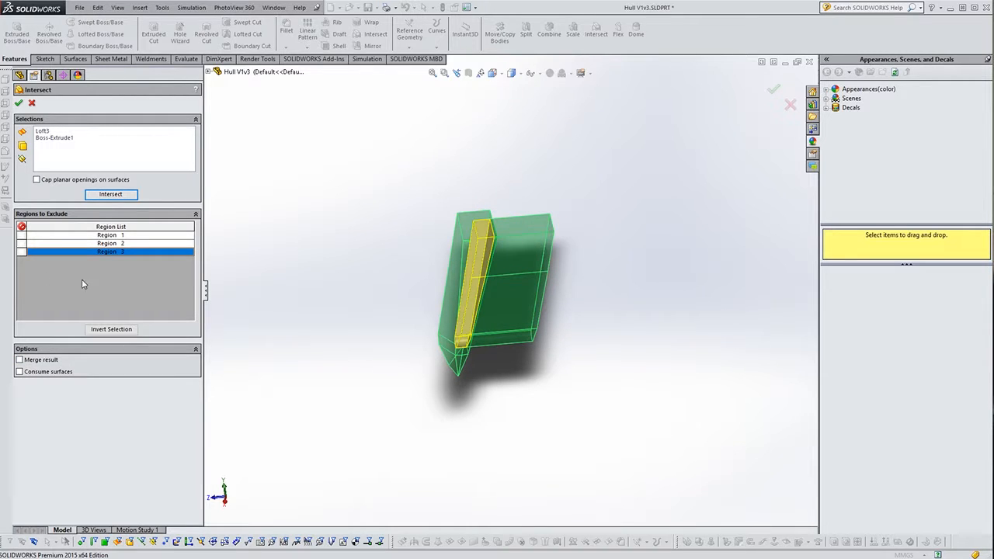
click(19, 104)
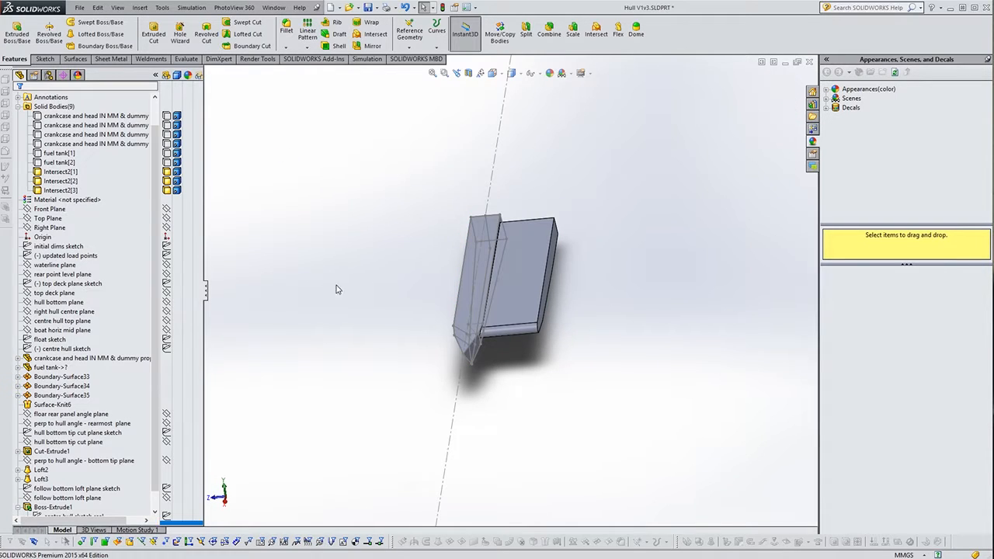
Step: Hide the Intersect2[1] centre section body and temporarily hide Intersect2[2] to examine the overlap body Intersect2[3]
click(62, 172)
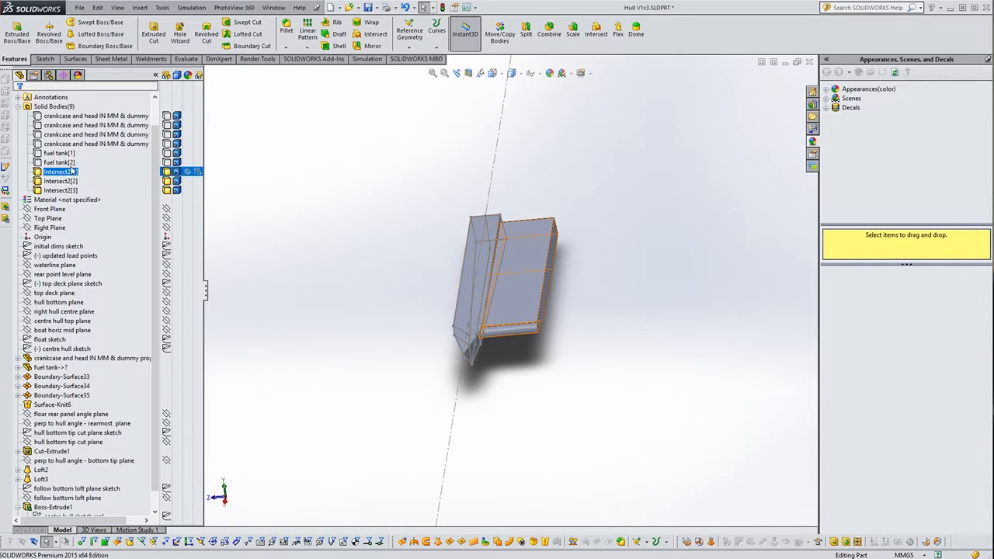
click(167, 173)
click(367, 193)
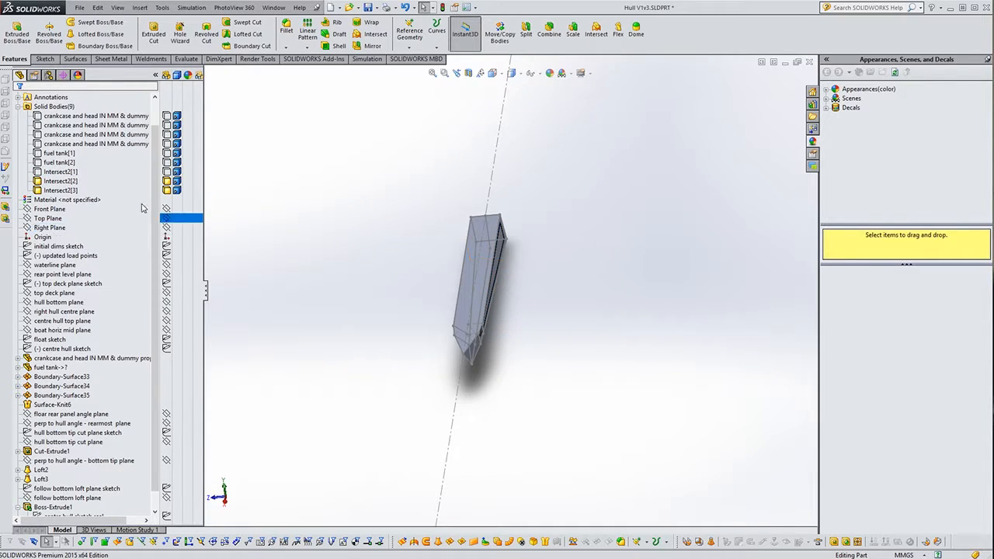
click(165, 184)
click(166, 185)
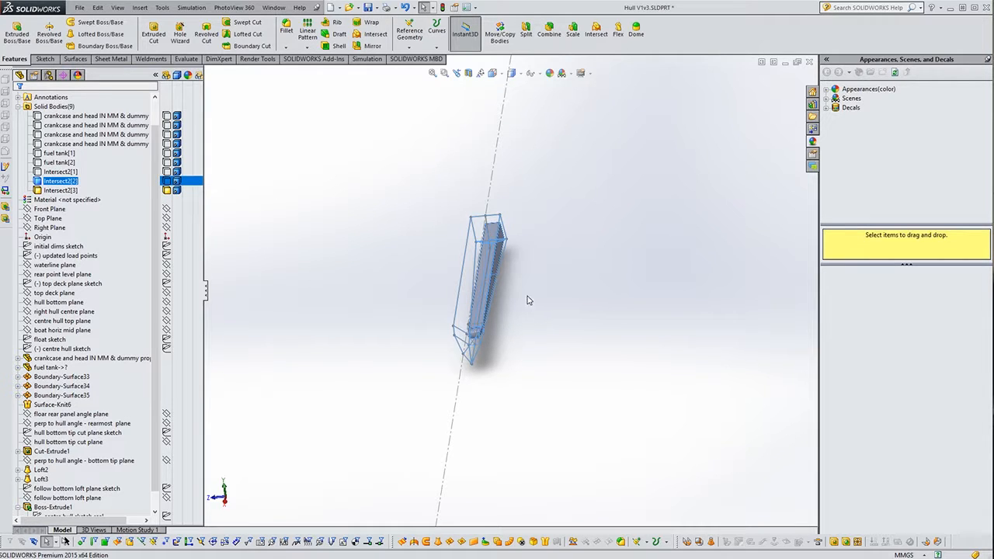
middle_drag(527, 300, 539, 424)
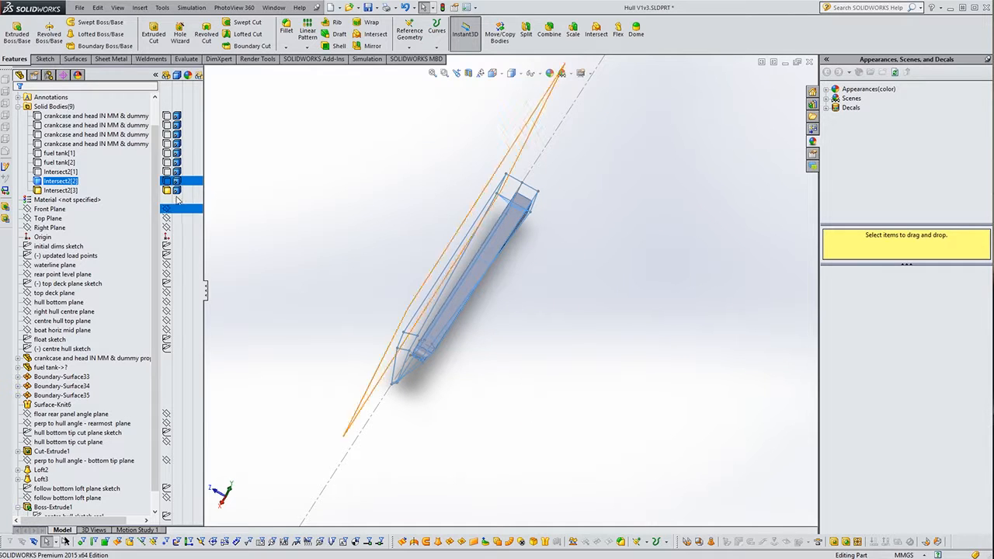
middle_drag(616, 350, 527, 253)
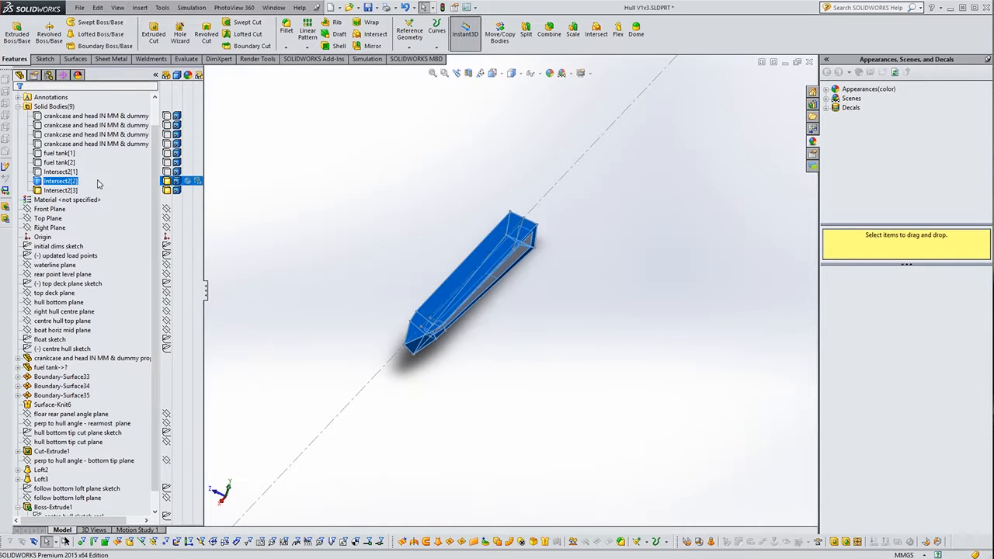
Step: Combine the Intersect2[2] and Intersect2[3] bodies into one hull body with the Add operation
ctrl+click(51, 191)
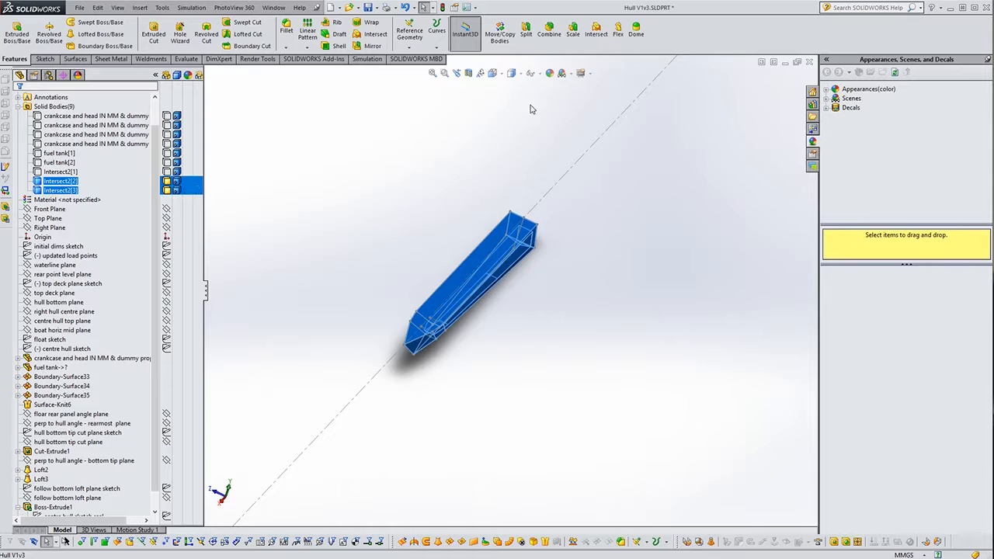
click(549, 31)
click(35, 131)
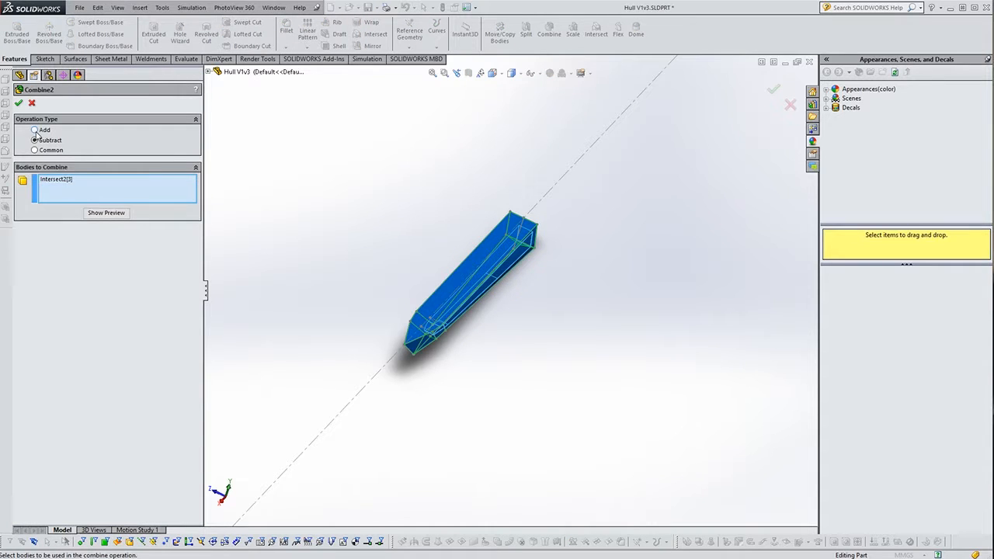
click(35, 130)
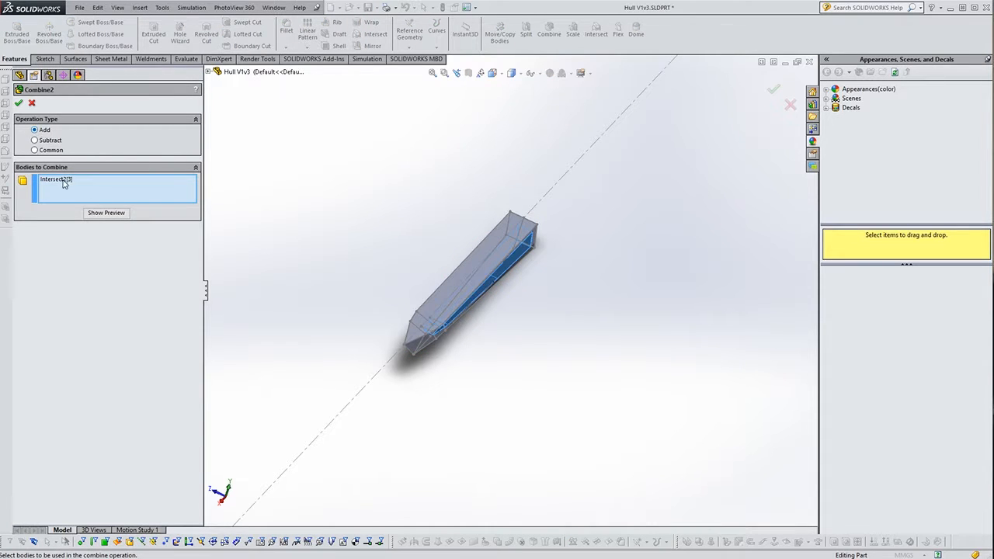
click(475, 271)
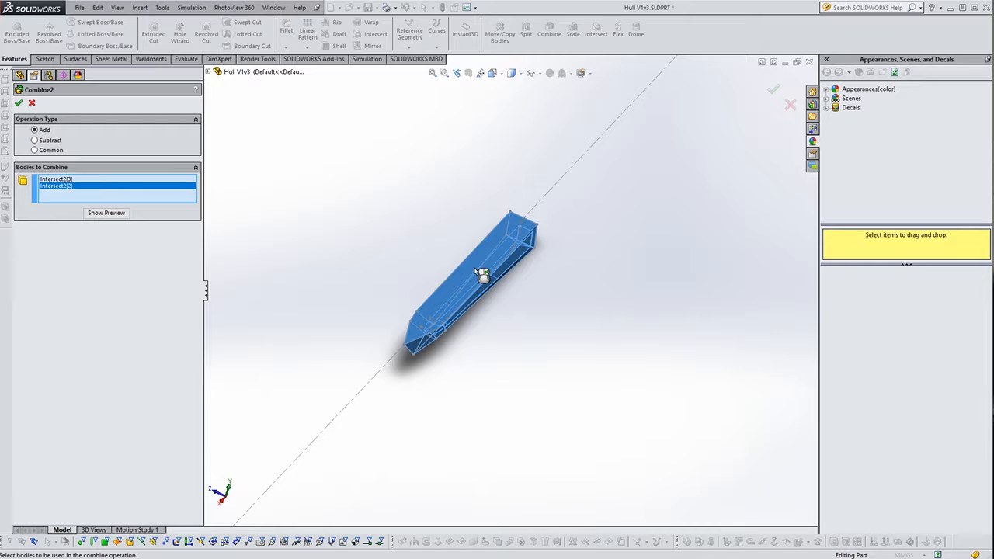
click(22, 103)
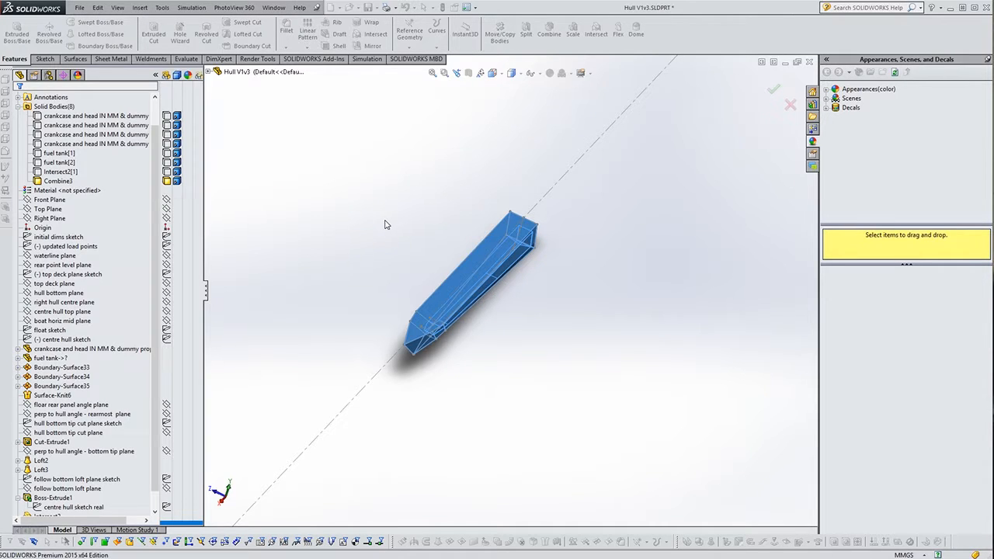
Step: Inspect the combined hull body from another angle and find its Combine feature in the model history
click(166, 184)
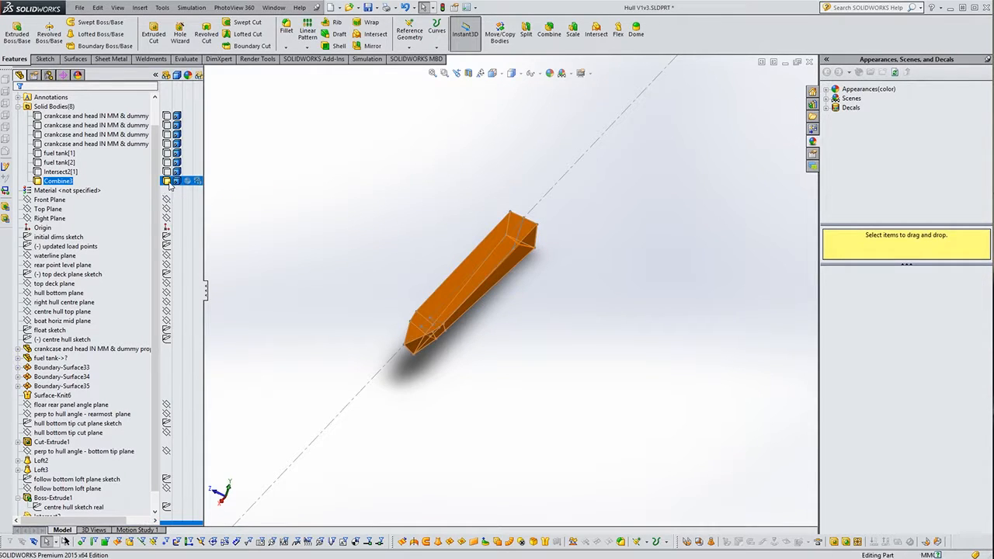
click(167, 182)
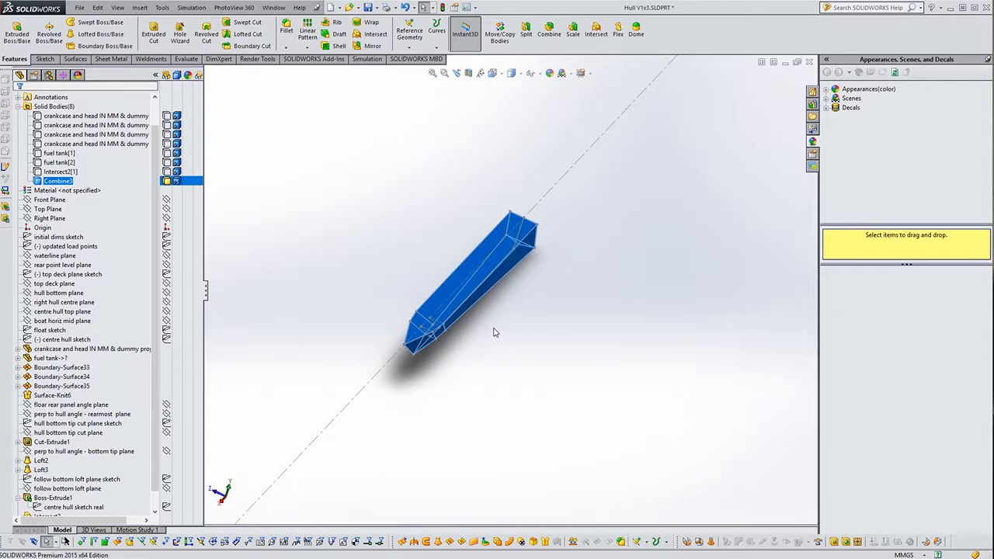
click(508, 348)
mouse_move(508, 349)
middle_down()
mouse_move(492, 335)
mouse_move(491, 273)
mouse_move(508, 308)
mouse_move(497, 318)
middle_up()
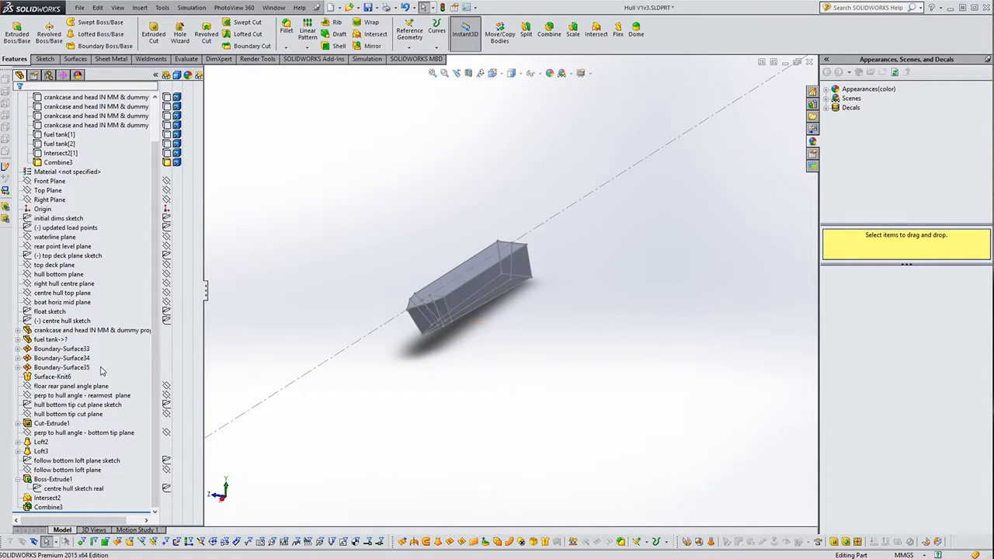
click(33, 480)
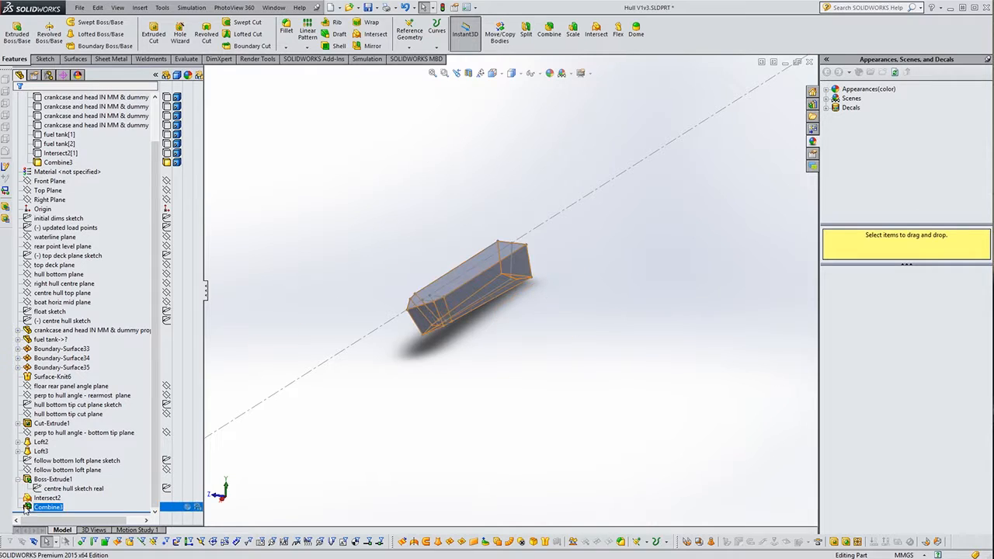
Step: Show the Intersect2[1] centre section body alongside the combined side hull body
click(18, 451)
click(18, 452)
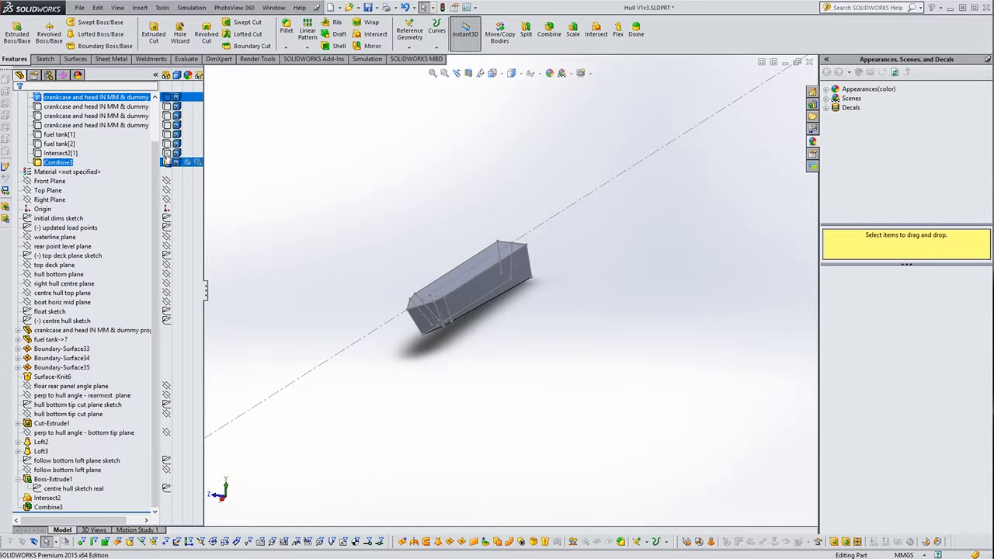
click(485, 286)
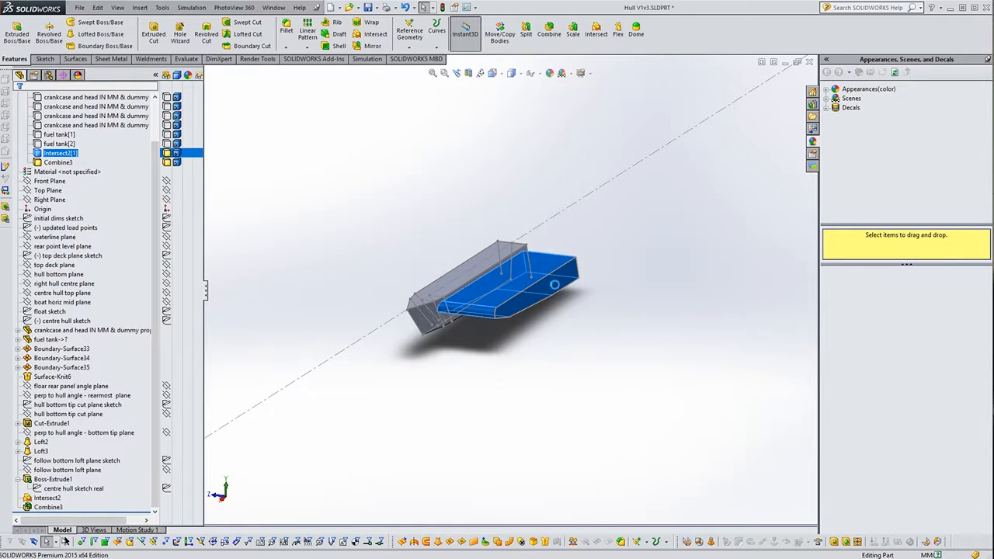
click(377, 255)
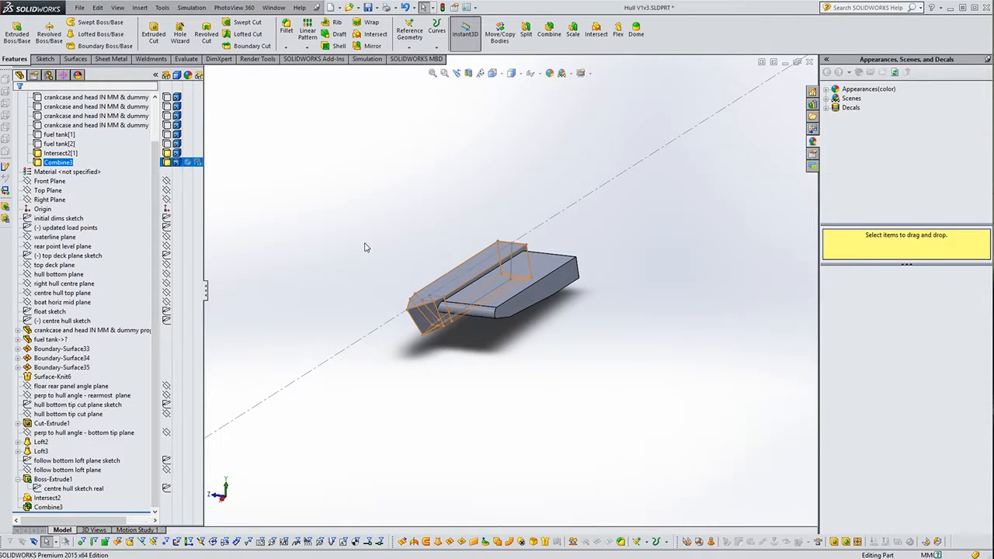
Step: Hide the Combine3 side hull body and the visible sketches, and inspect the centre section body on its own
click(394, 277)
middle_drag(470, 324, 513, 346)
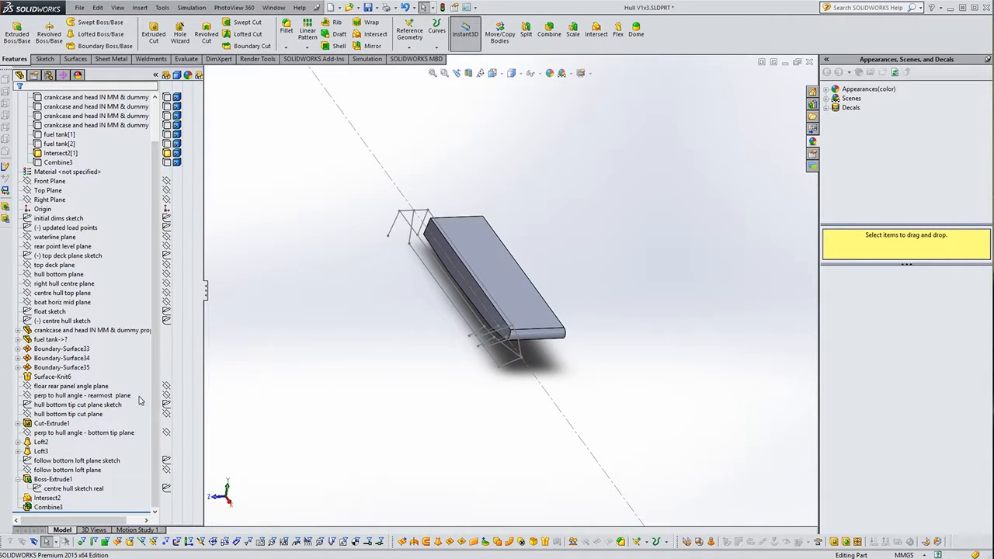
click(49, 497)
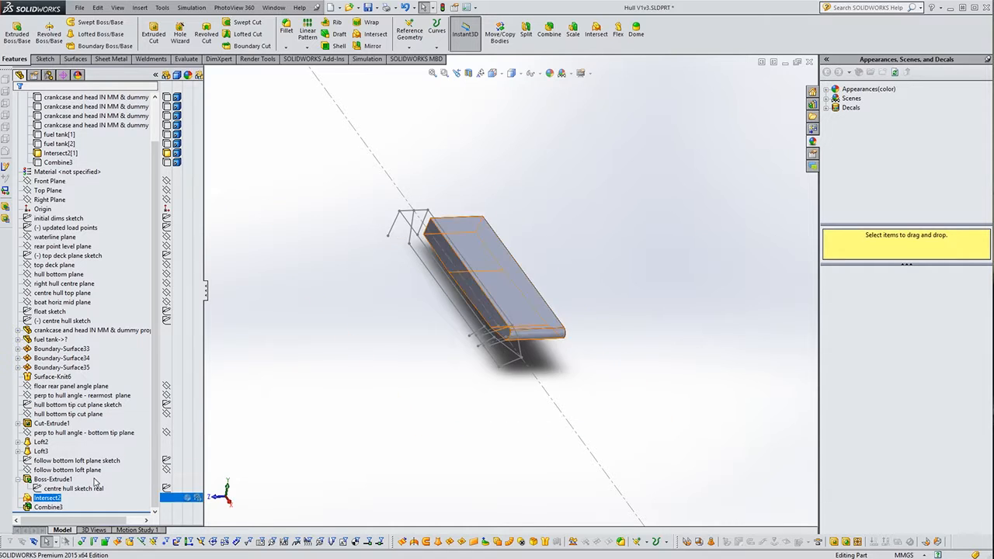
click(349, 293)
middle_drag(388, 273, 454, 258)
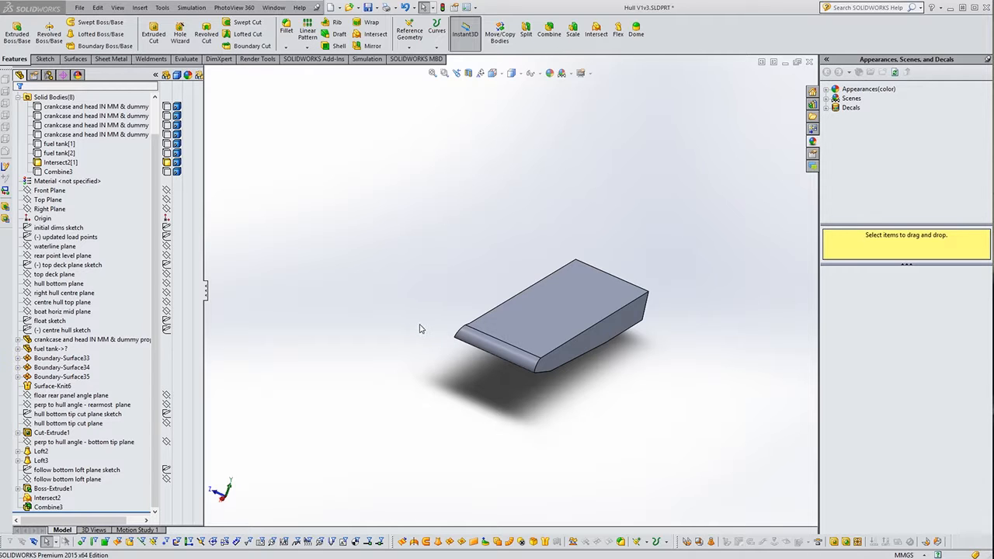
middle_drag(419, 328, 506, 409)
Step: Show the Combine3 side hull body again and view it together with the centre section
click(166, 173)
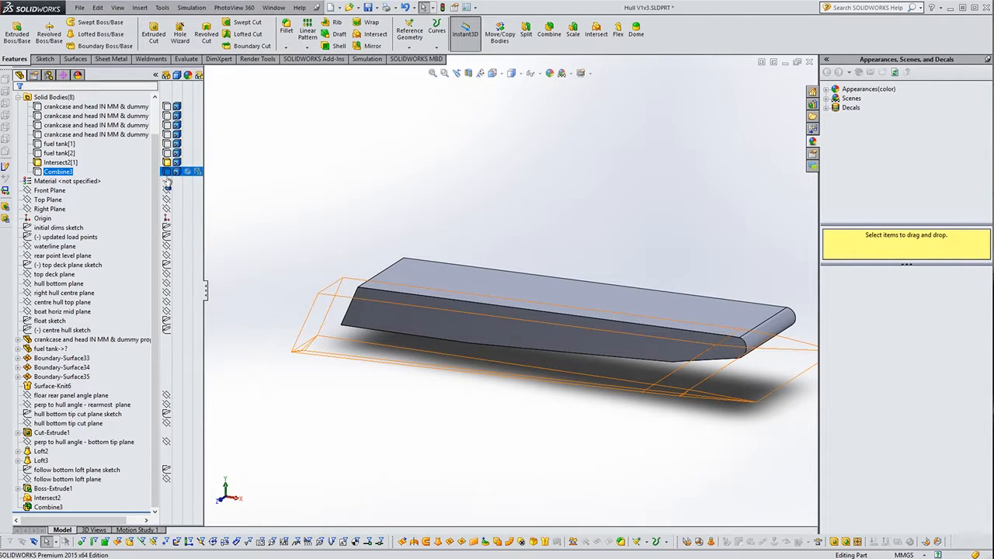
click(699, 242)
middle_drag(703, 246, 669, 276)
scroll(679, 321, up, 5)
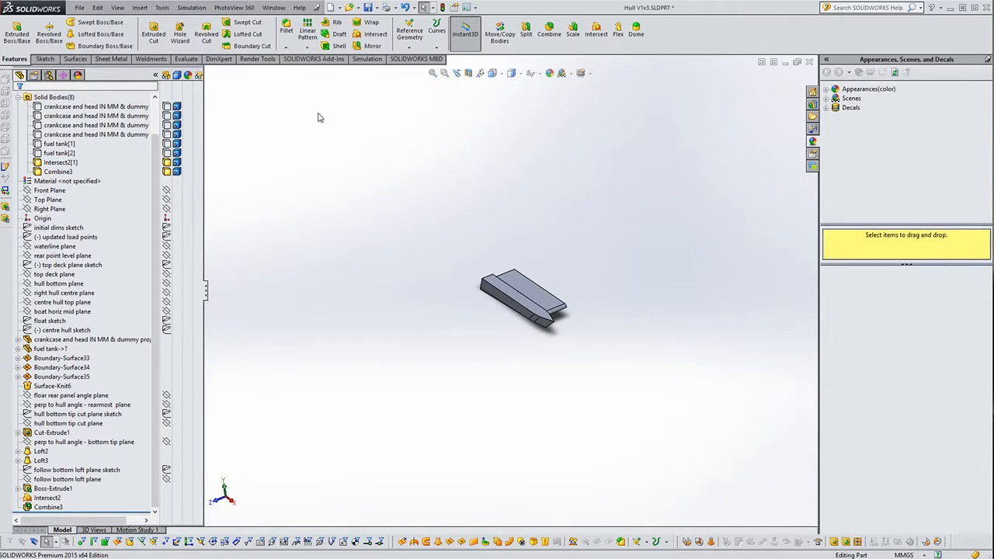
Step: Mirror the Intersect2[1] and Combine3 bodies about the boat horiz mid plane with Merge solids off
click(369, 46)
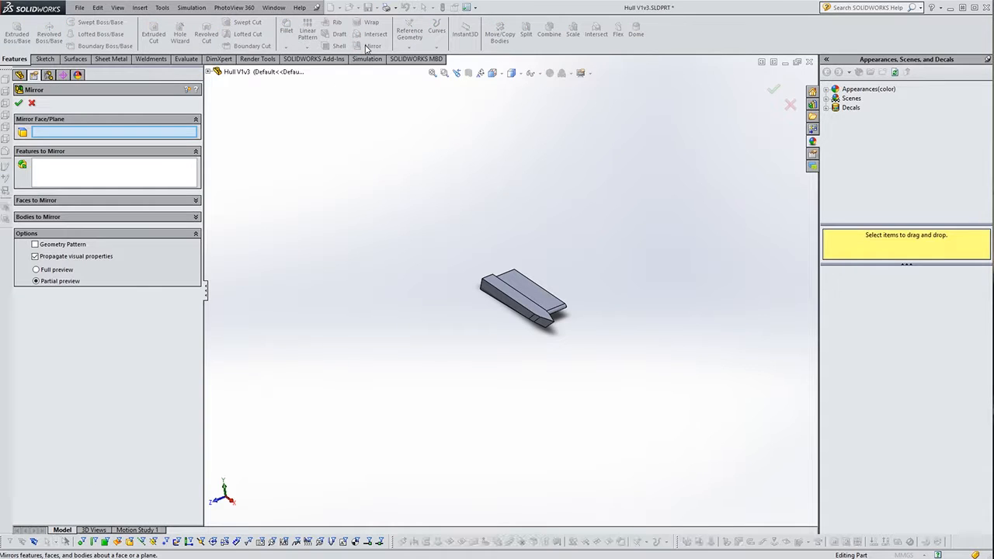
click(208, 72)
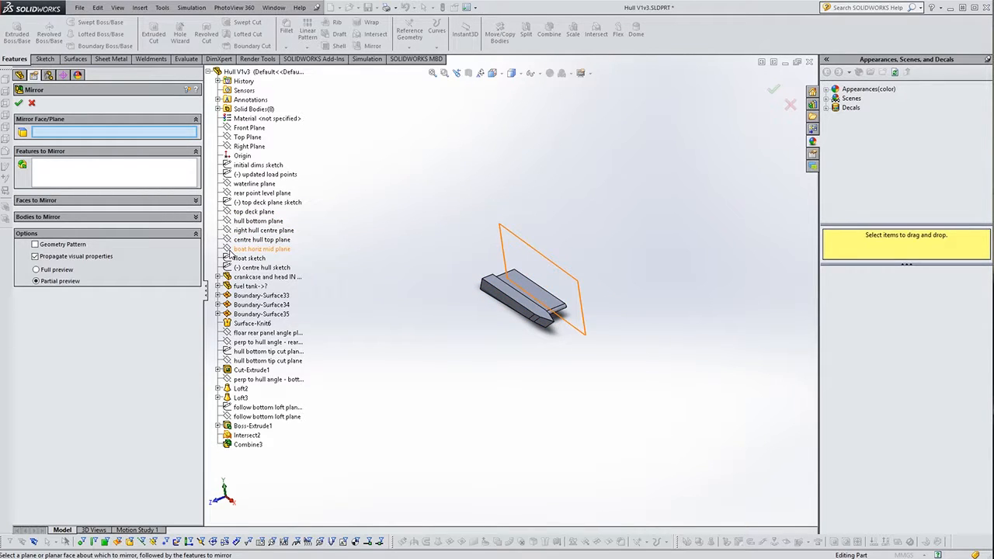
click(256, 248)
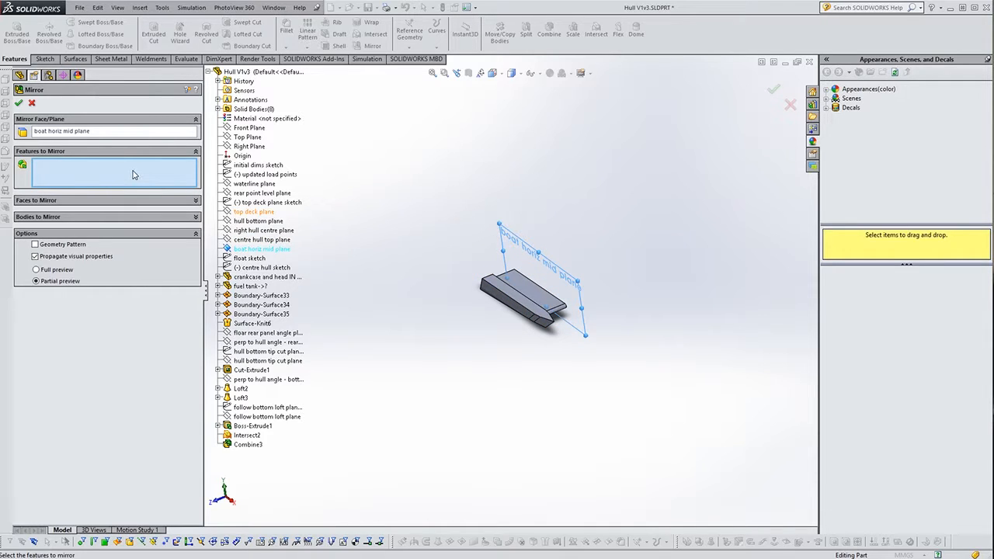
click(71, 217)
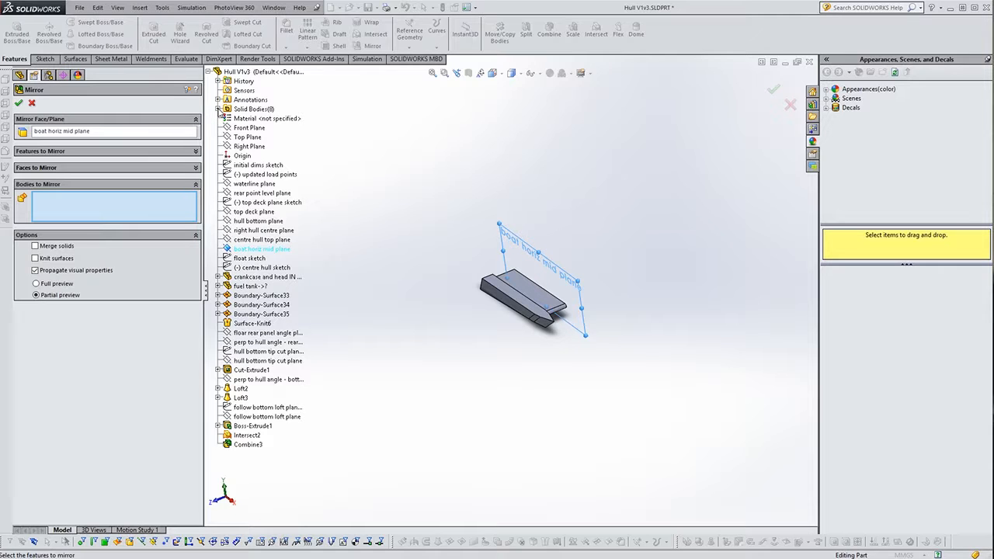
click(218, 110)
click(249, 177)
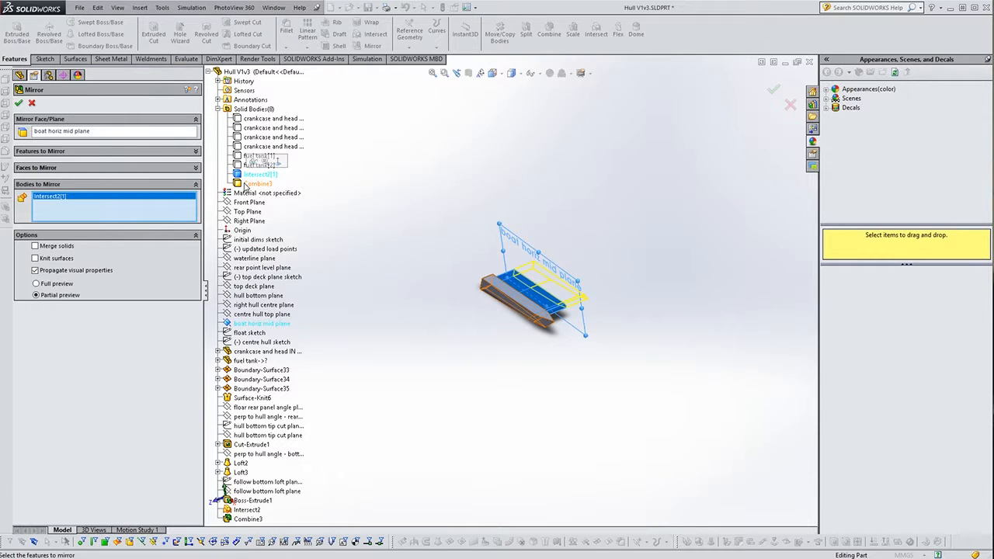
click(247, 184)
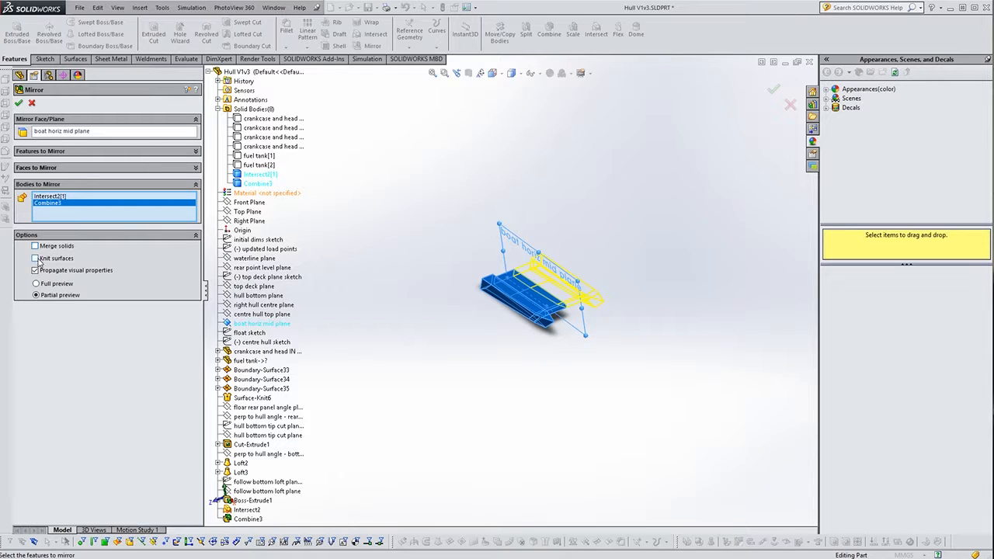
click(20, 104)
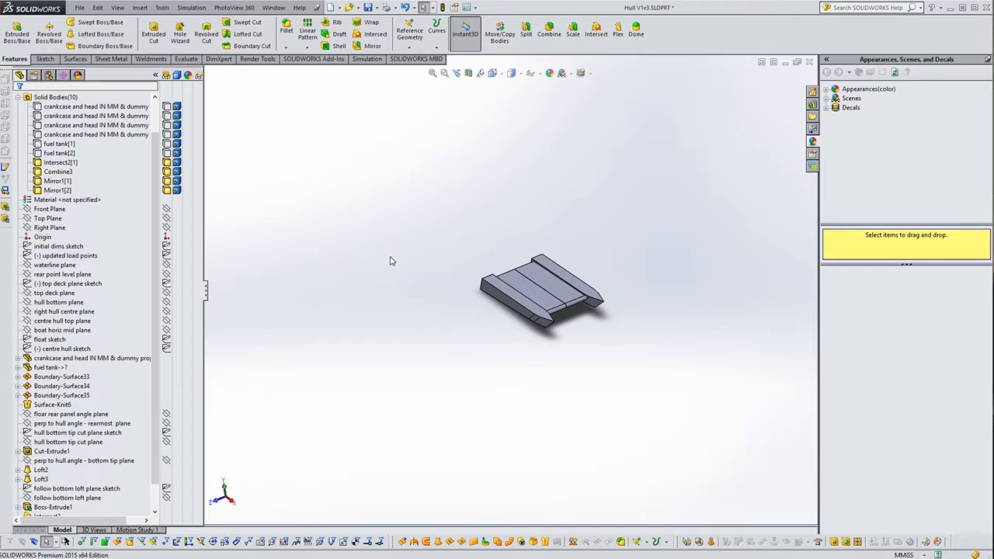
Step: Examine the full mirrored hull from several angles, including where the rounded front edge of the centre section meets the side hulls
scroll(639, 333, down, 4)
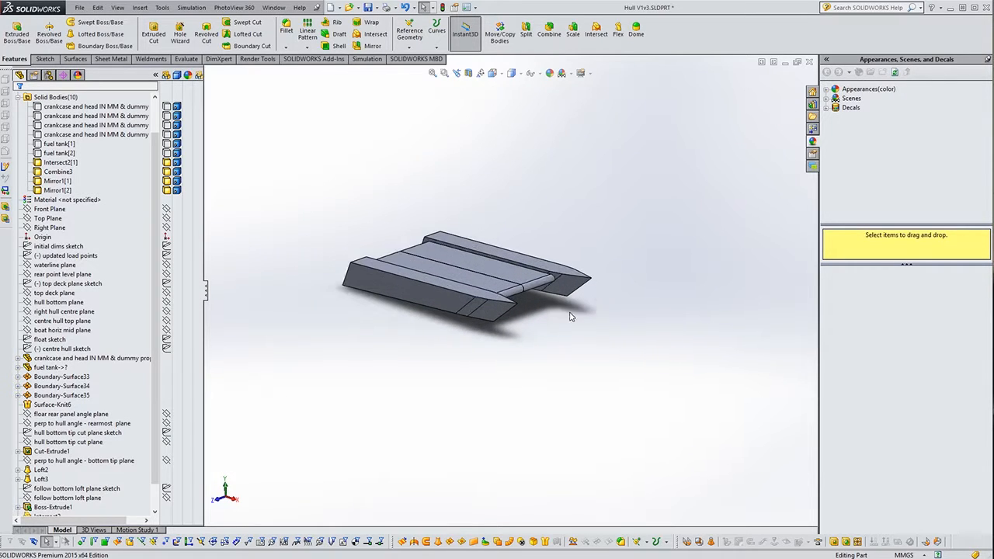
scroll(468, 273, down, 5)
scroll(621, 359, up, 4)
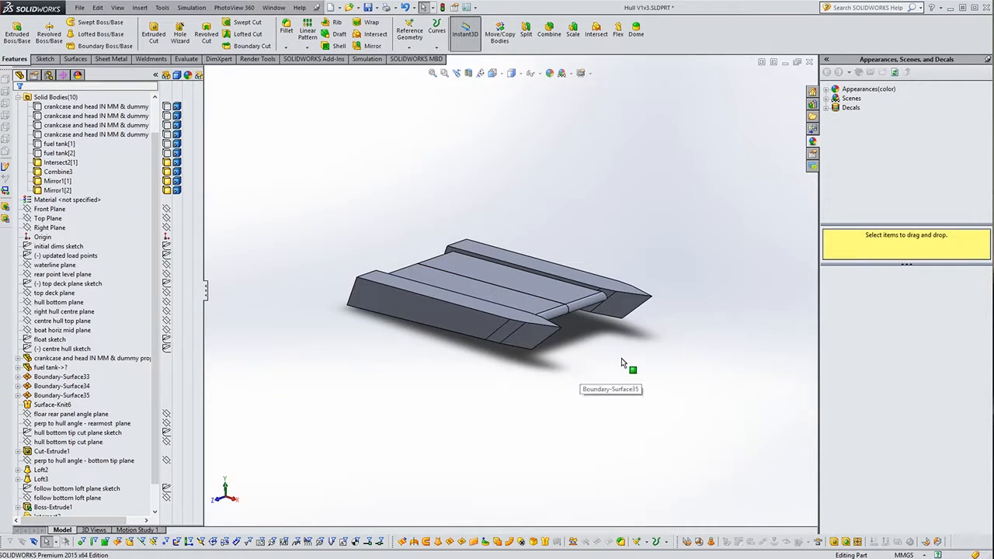
middle_drag(621, 360, 624, 427)
scroll(569, 288, up, 5)
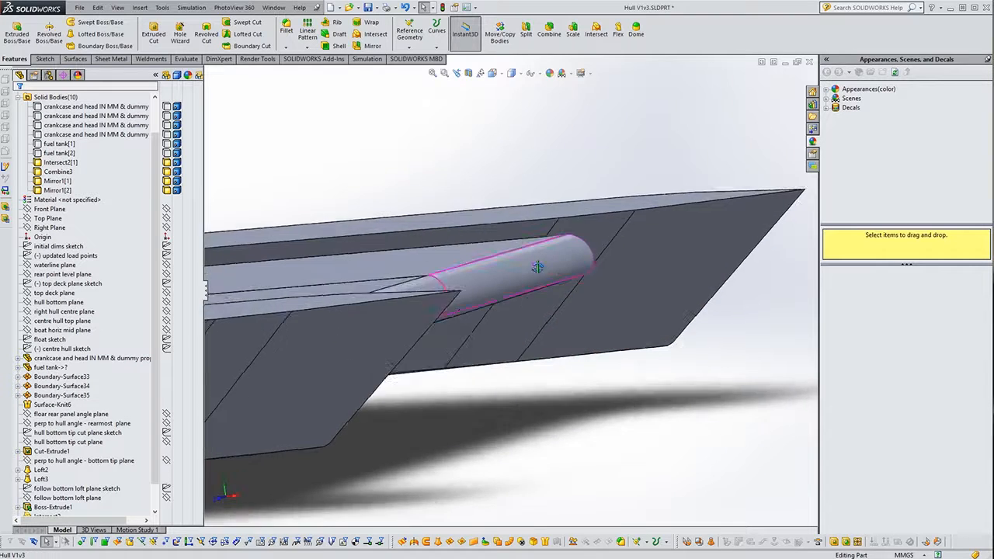
scroll(569, 288, up, 2)
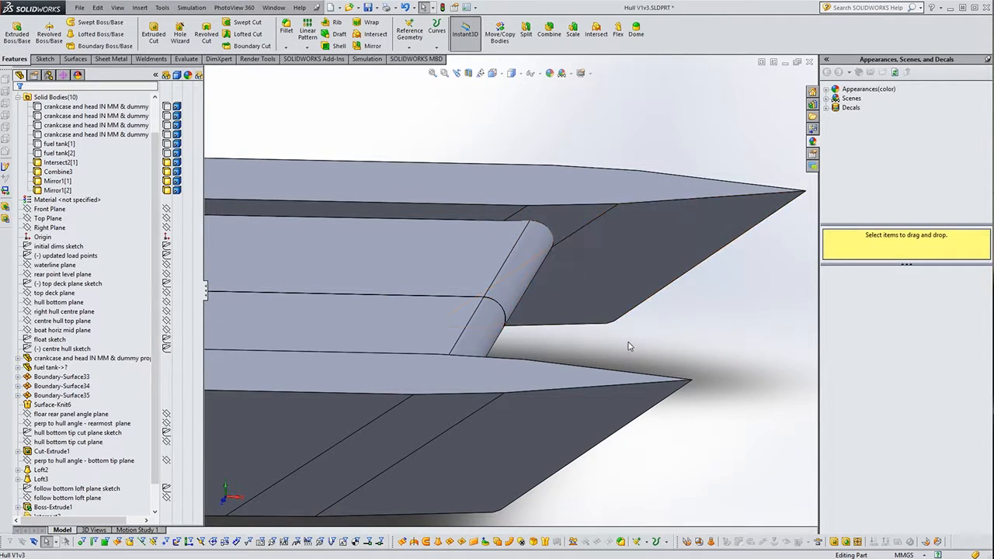
scroll(629, 347, down, 5)
middle_drag(629, 347, 597, 330)
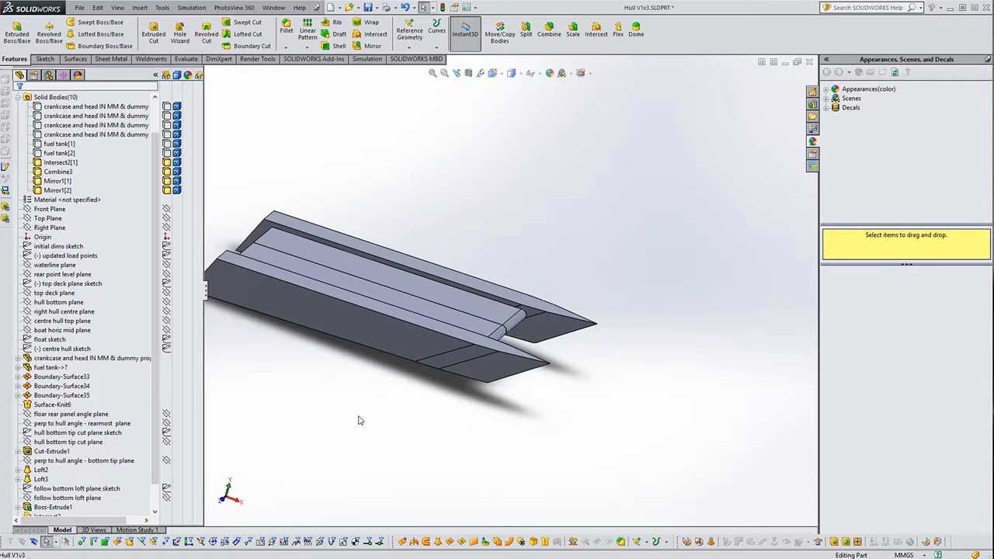